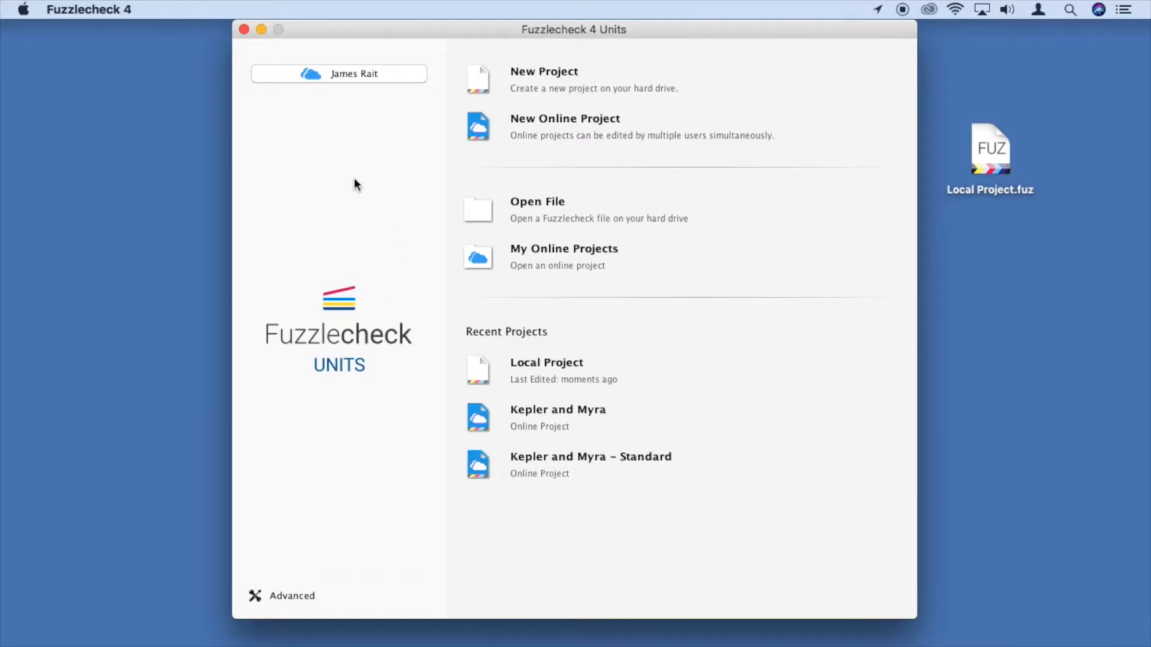
Glance at My Online Projects, then start a New Online Project from the start window
click(384, 75)
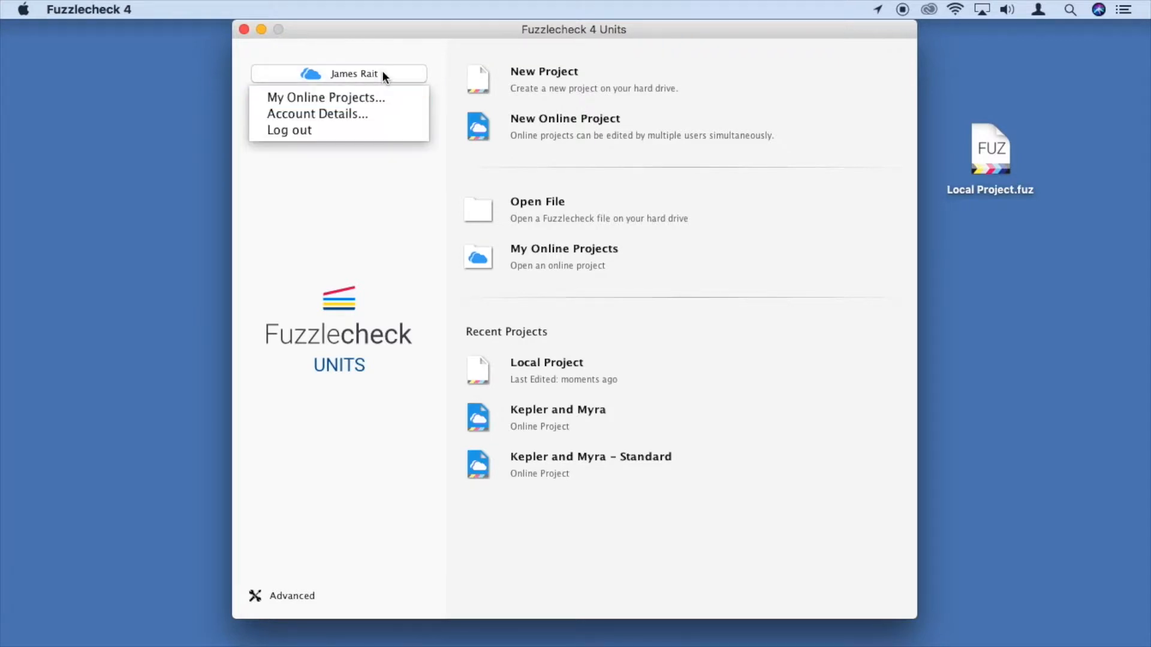
click(360, 96)
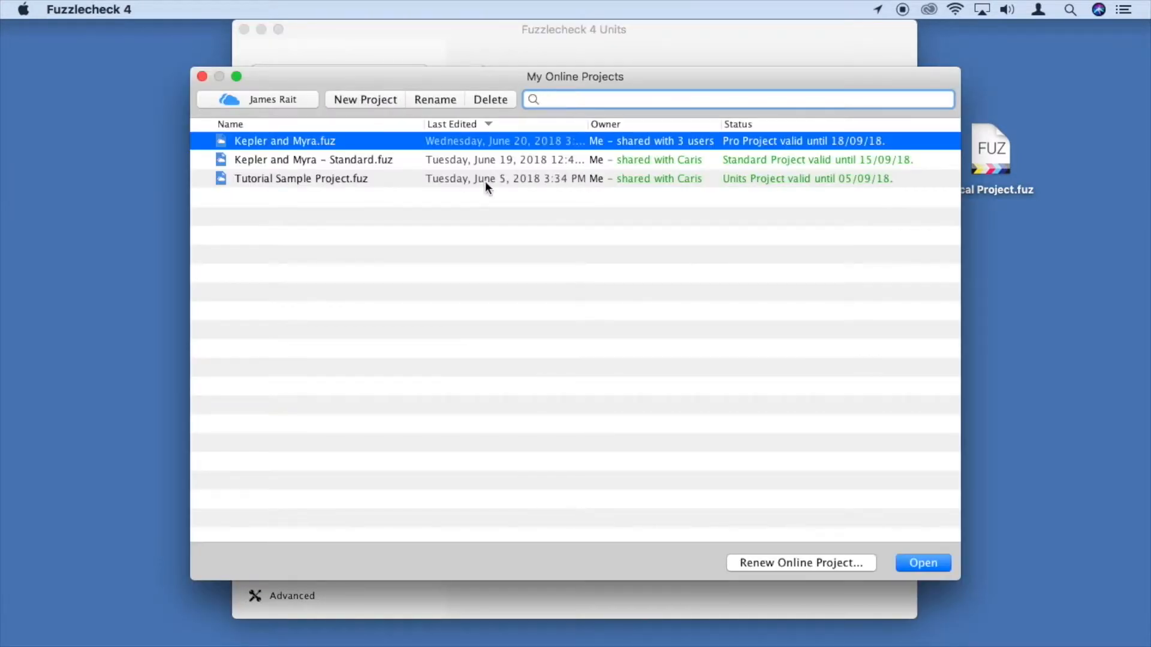
click(202, 76)
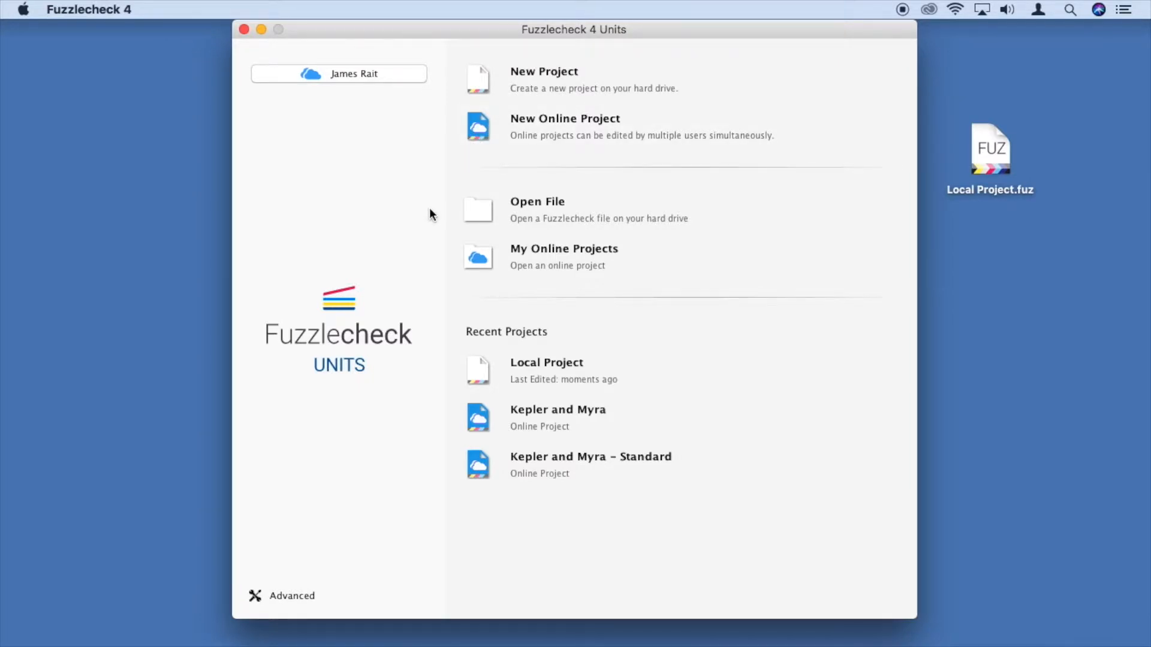
click(543, 120)
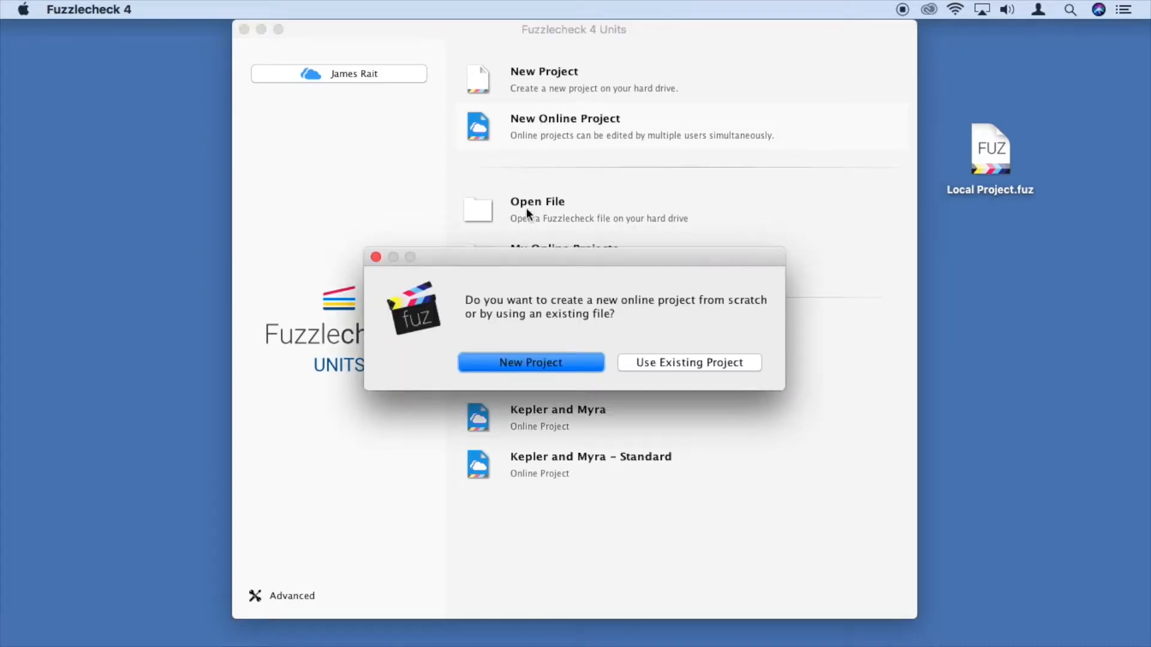
Create a 24-hour trial online project from Local Project.fuz and open KEPLER AND MYRA – Units
click(691, 363)
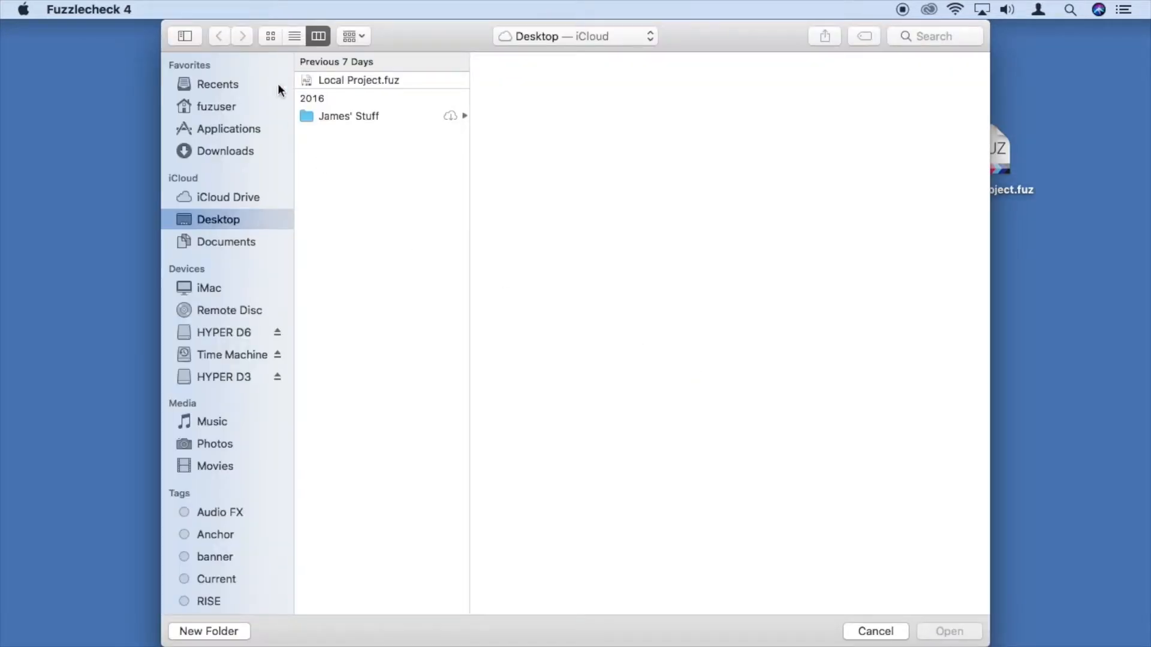
click(308, 81)
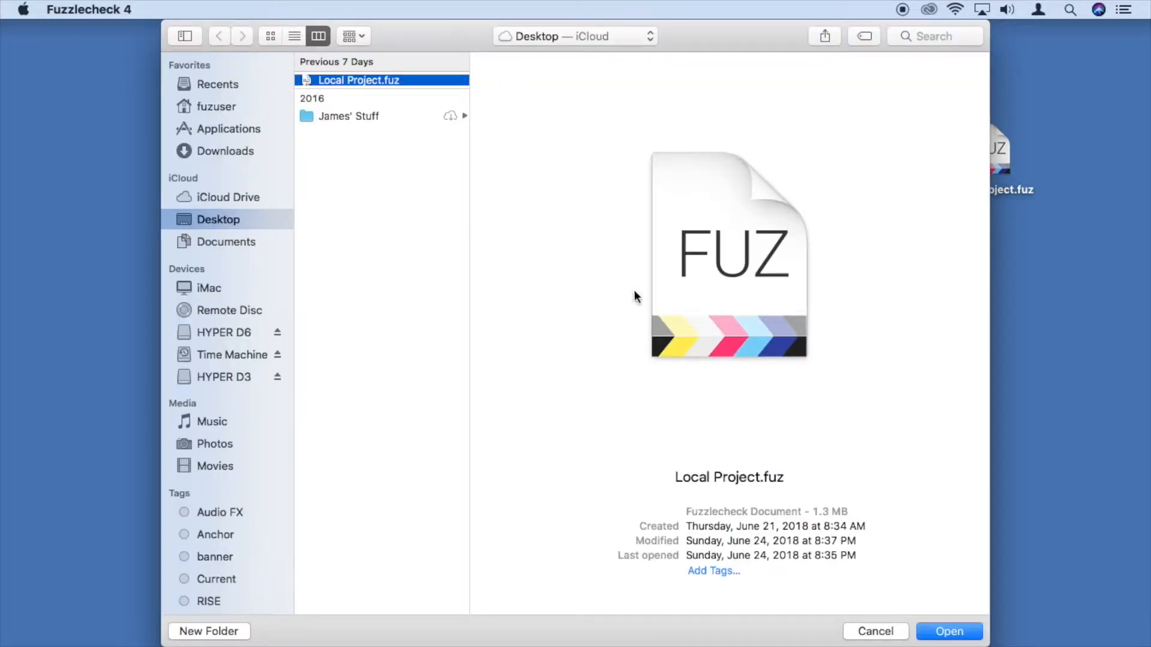
click(947, 632)
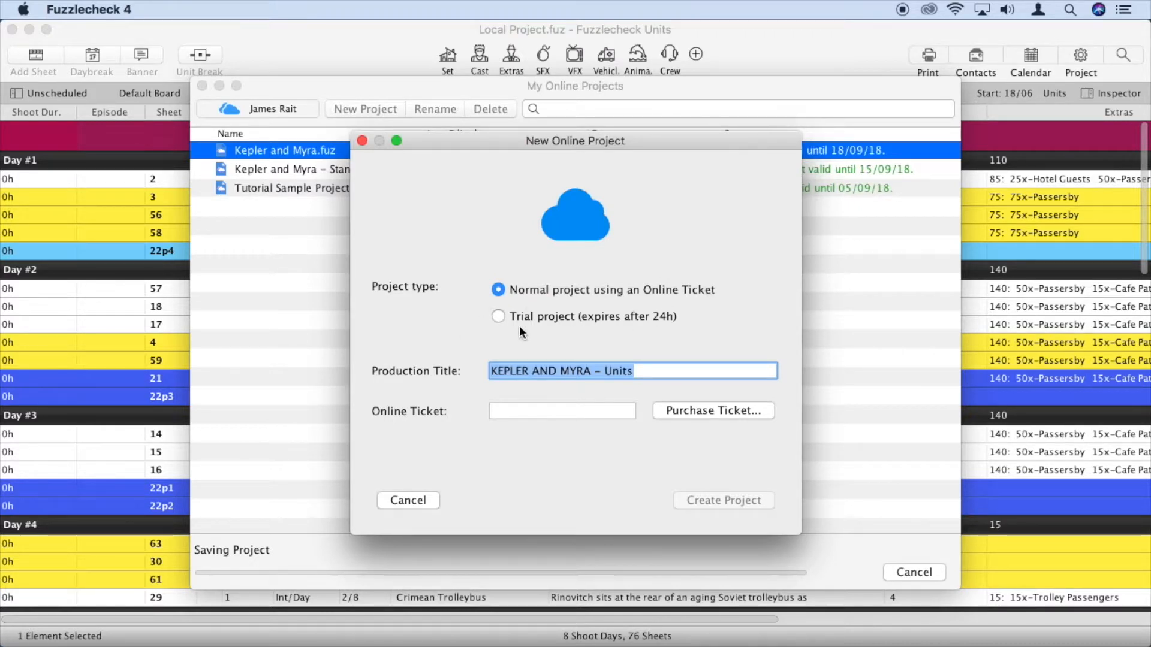
click(498, 317)
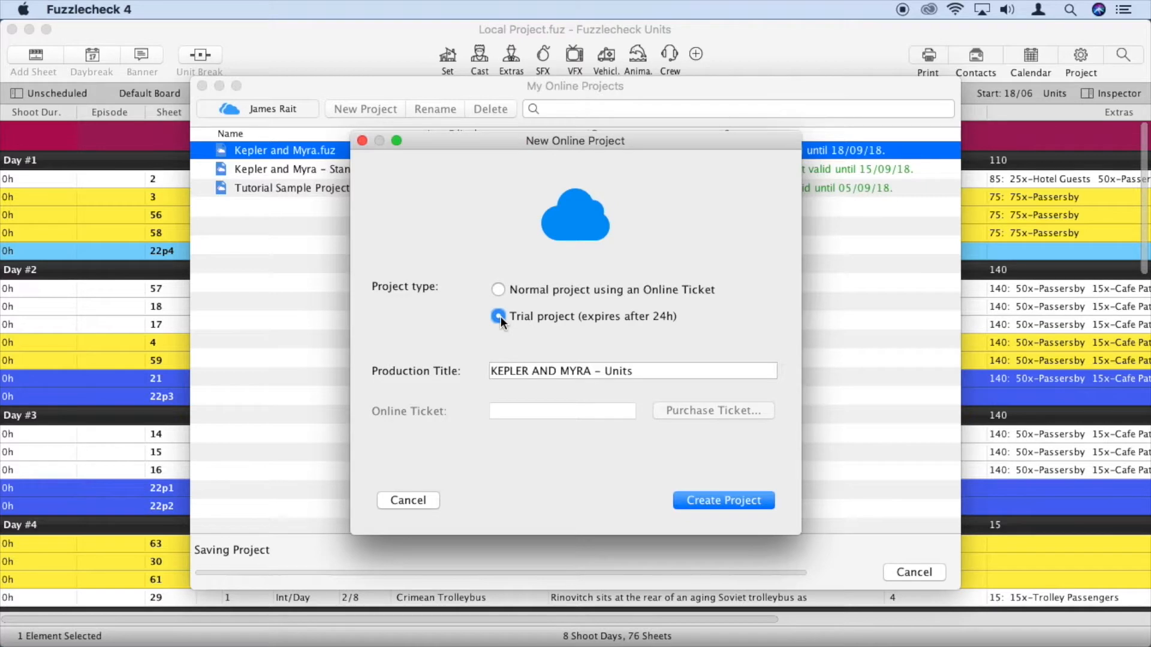
click(721, 501)
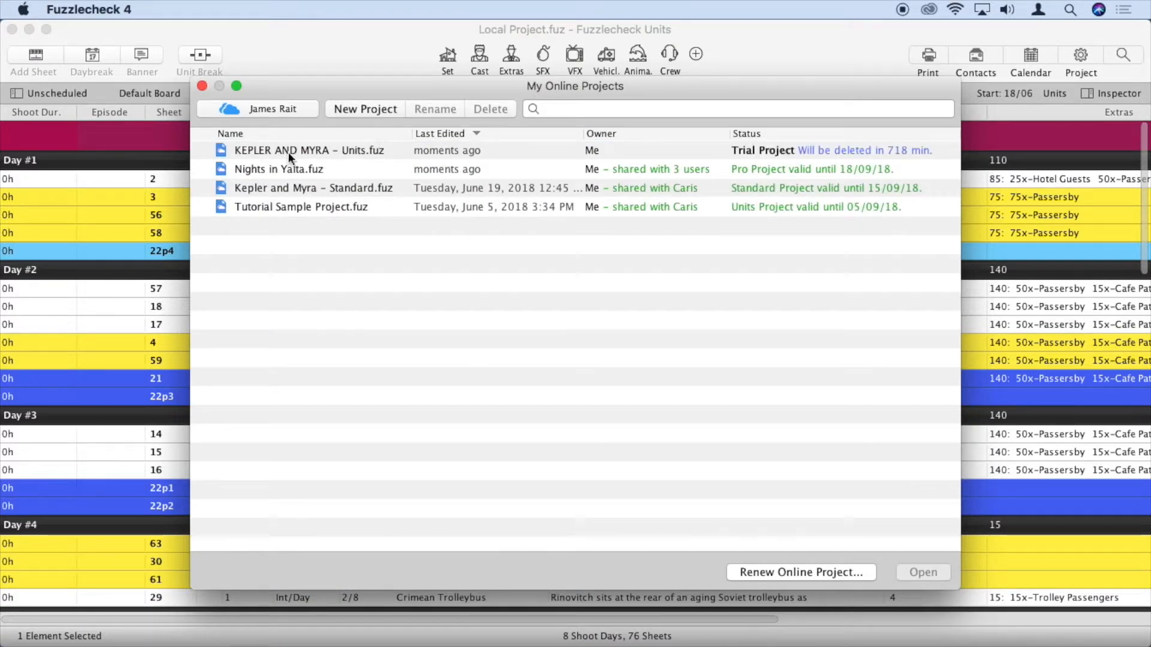
click(378, 151)
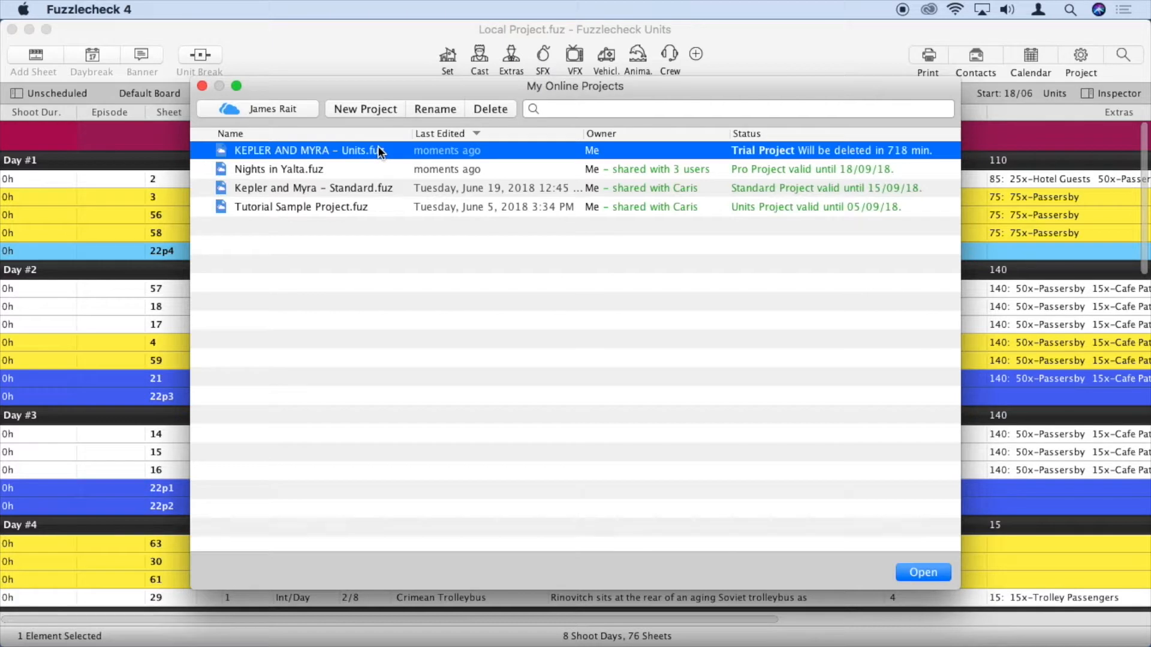
click(921, 574)
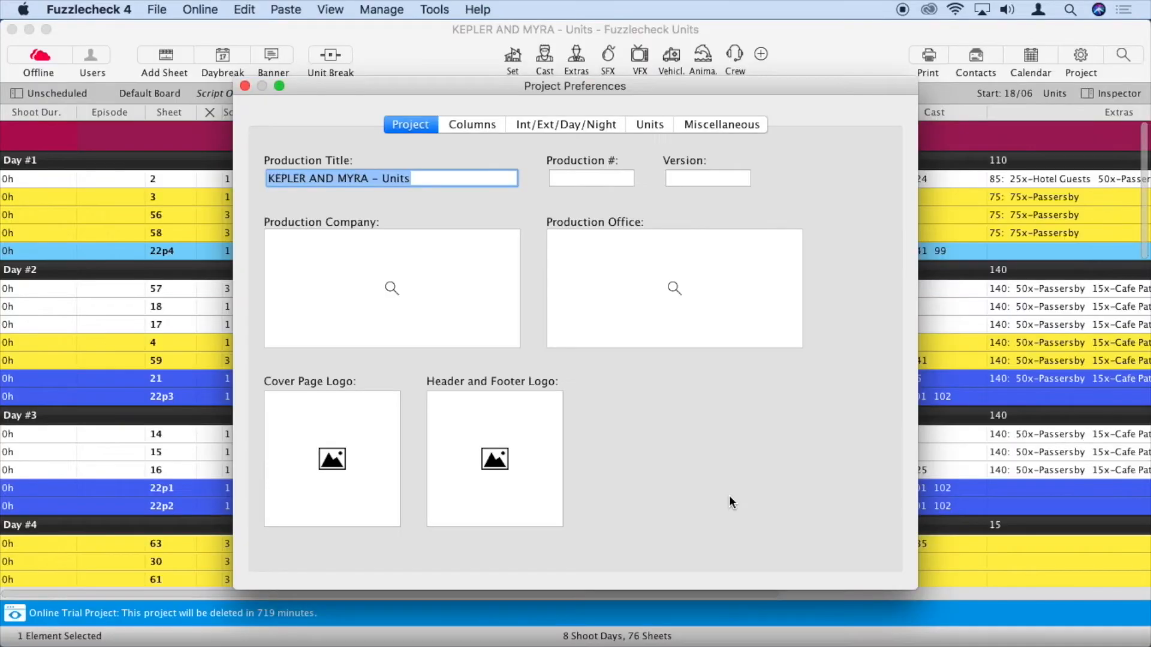
Close Project Preferences to reveal the KEPLER AND MYRA – Units shooting schedule
click(245, 87)
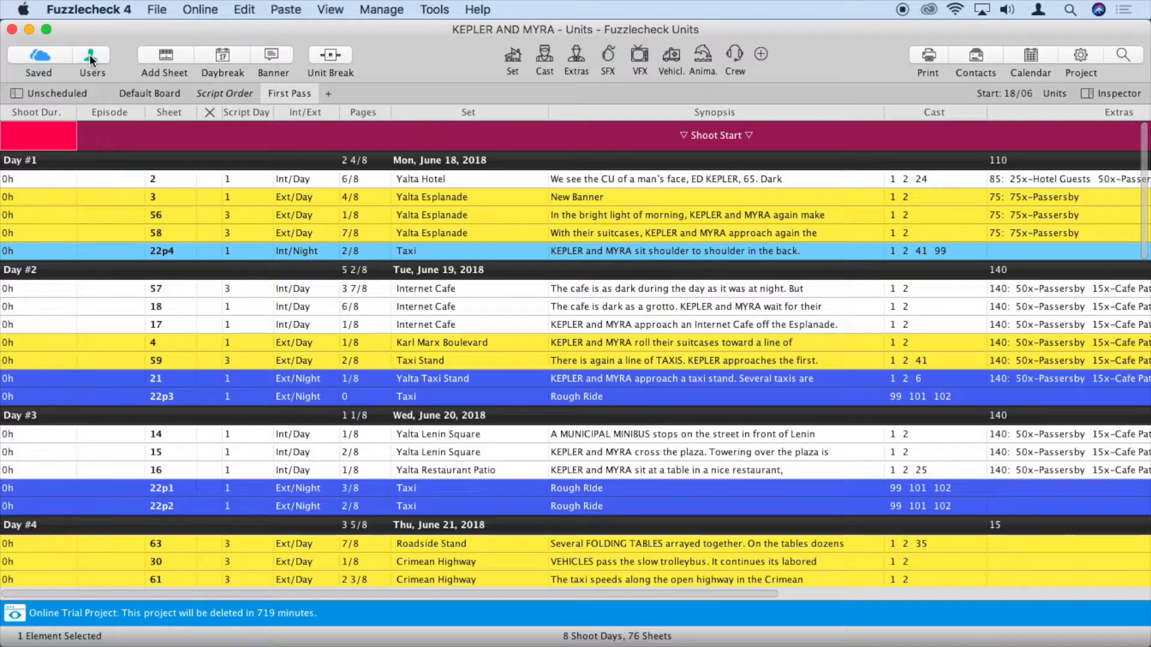
mouse_move(88, 54)
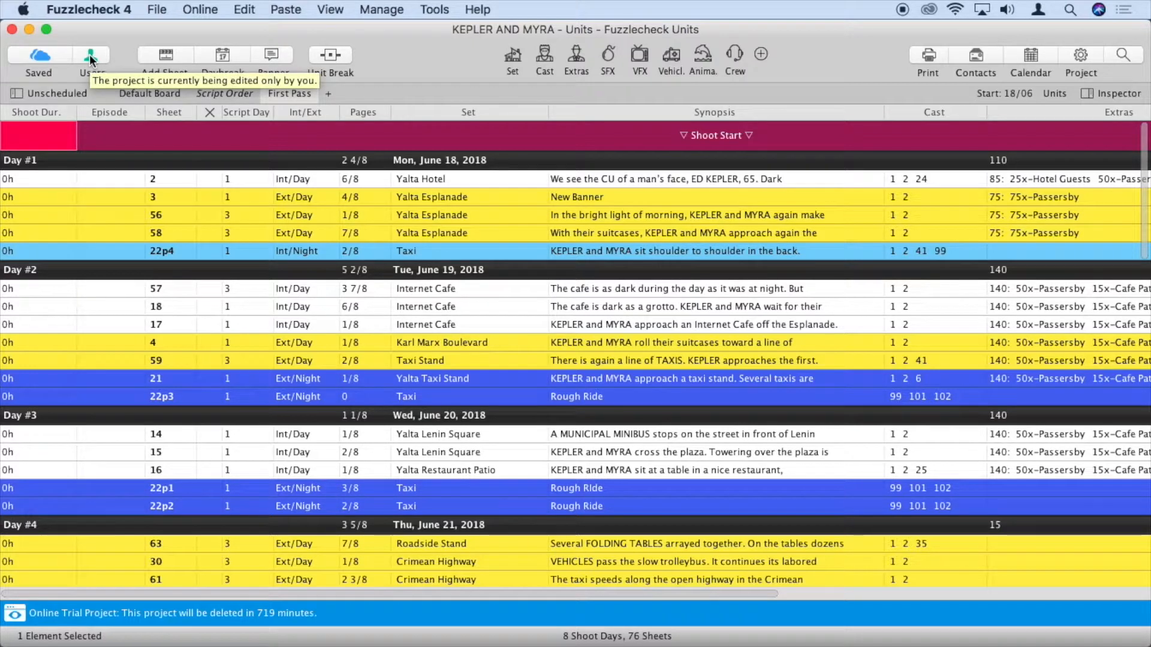
Add a collaborator by their e-mail address as a Normal User, then close Users
click(90, 56)
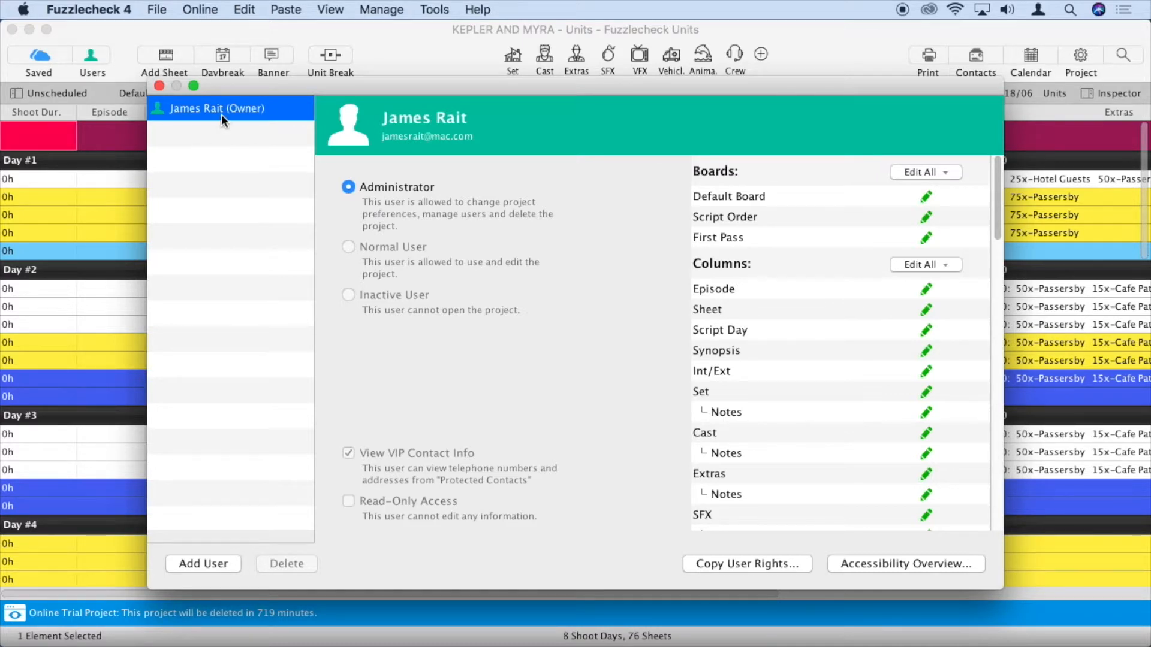
click(204, 561)
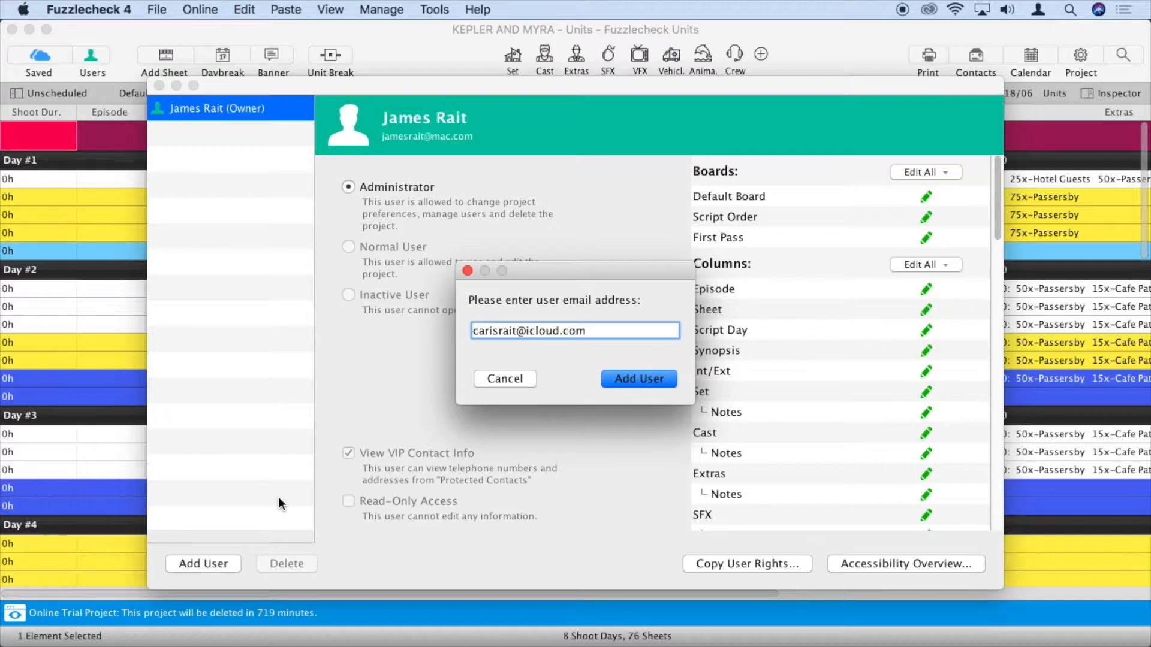
click(631, 378)
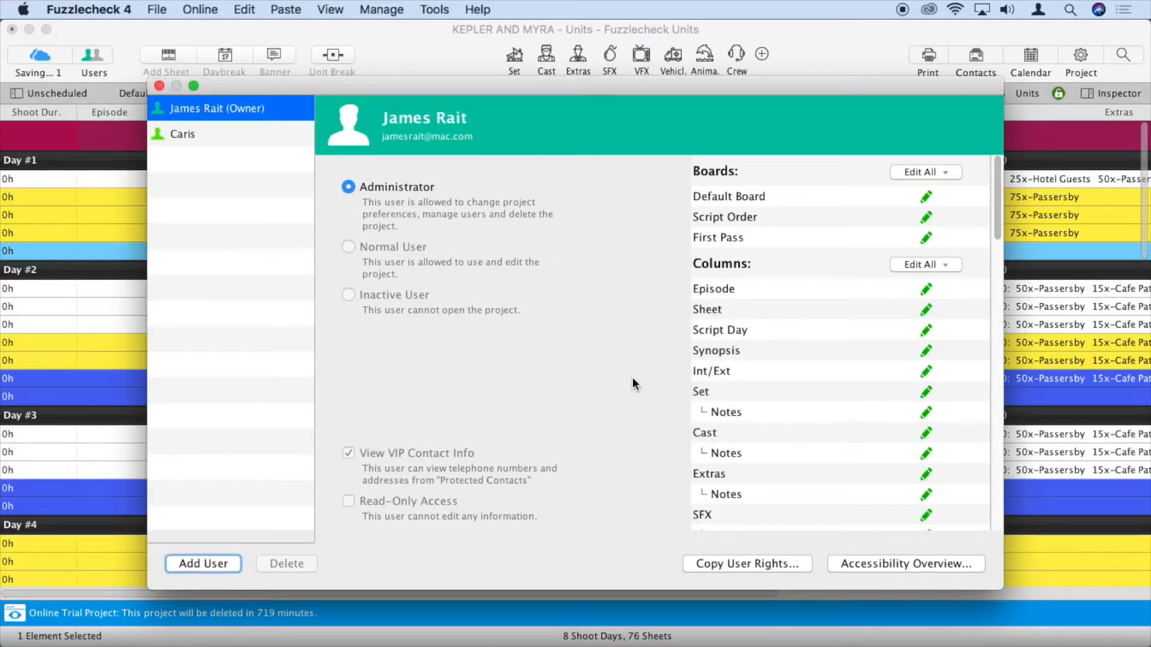
click(223, 138)
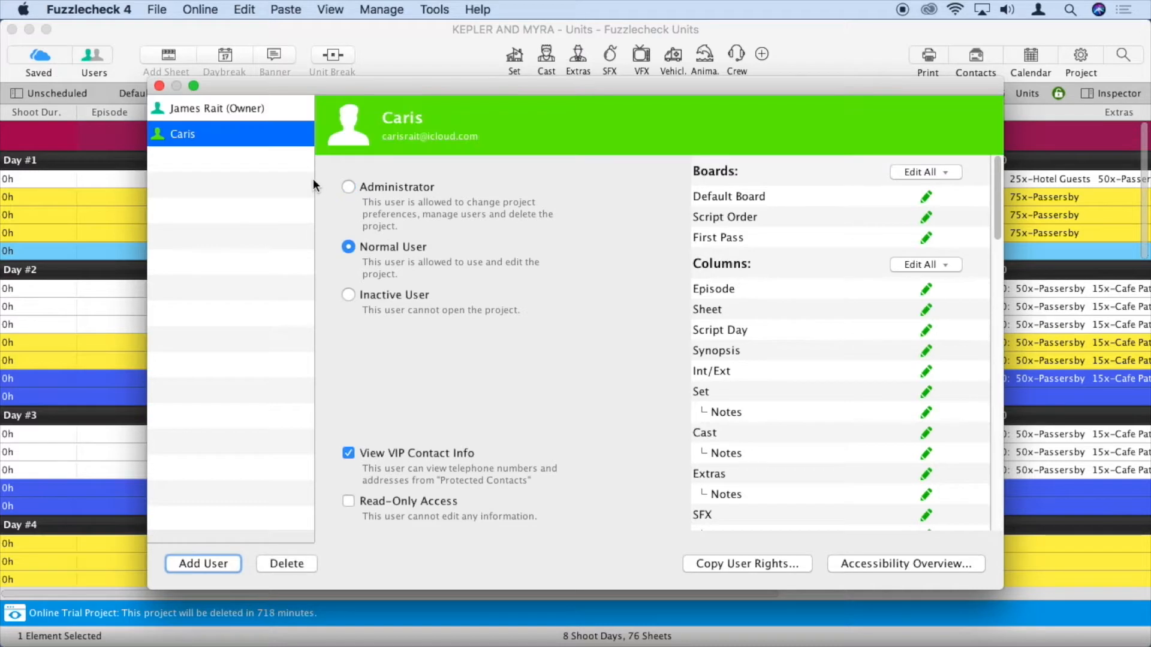
click(160, 86)
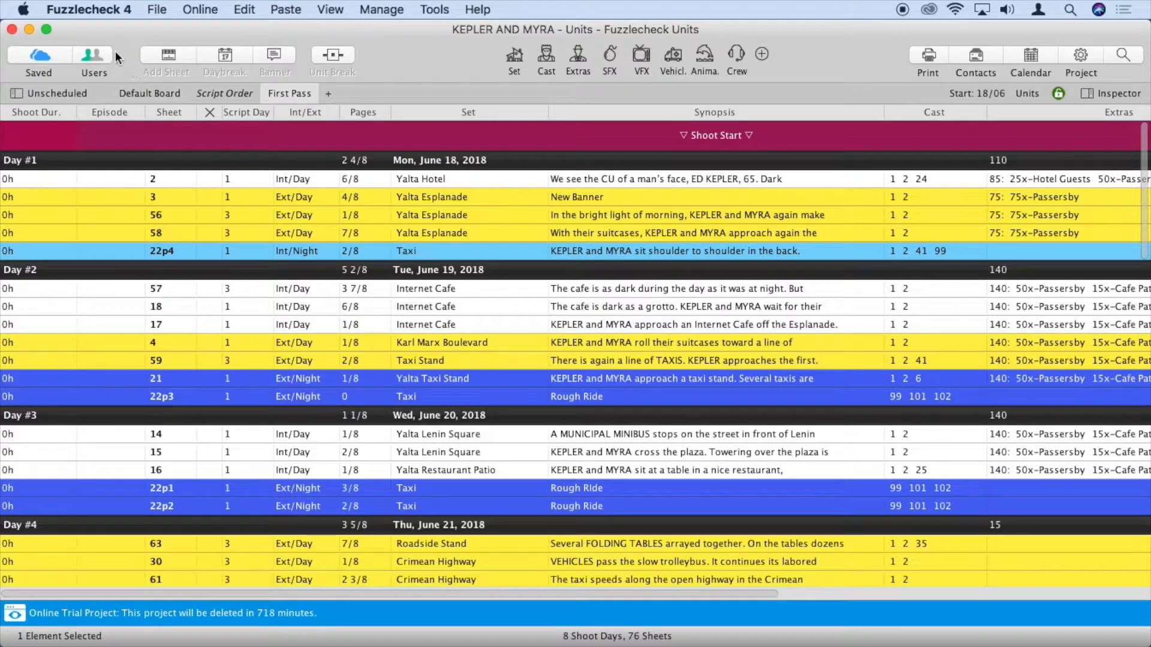
Move sheet 2 below sheet 3 in Day #1 and back to the top
drag(53, 173, 58, 213)
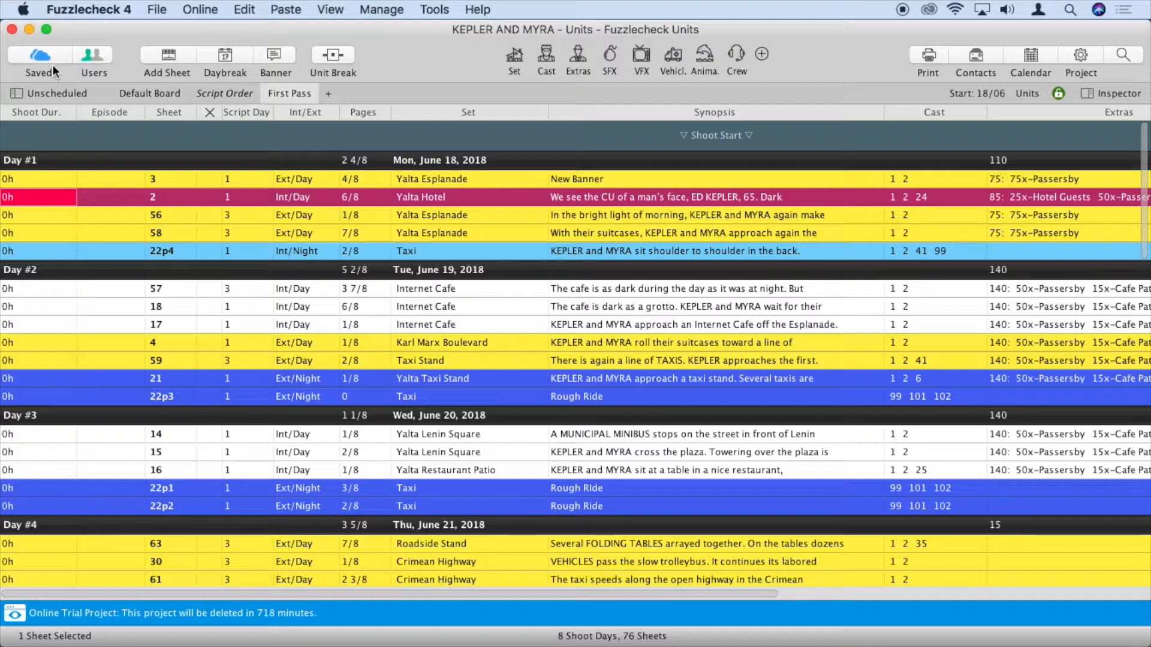
click(66, 196)
drag(66, 197, 70, 177)
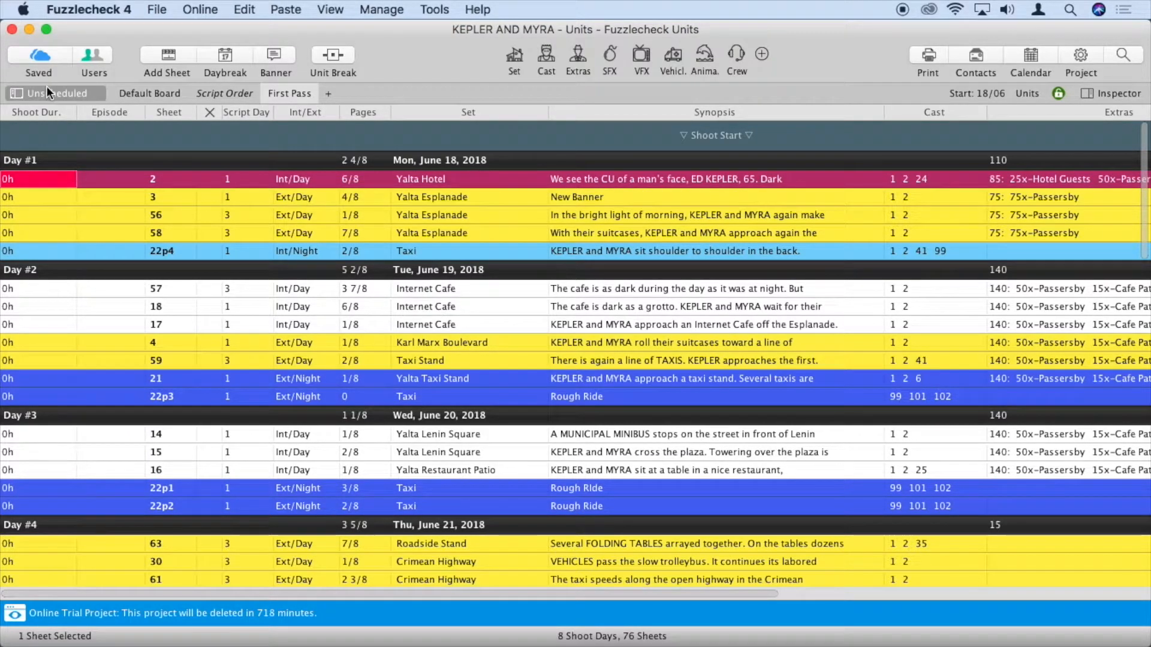
With Wi-Fi off, reorder sheet 2 and cancel closing to keep unsent changes
click(957, 11)
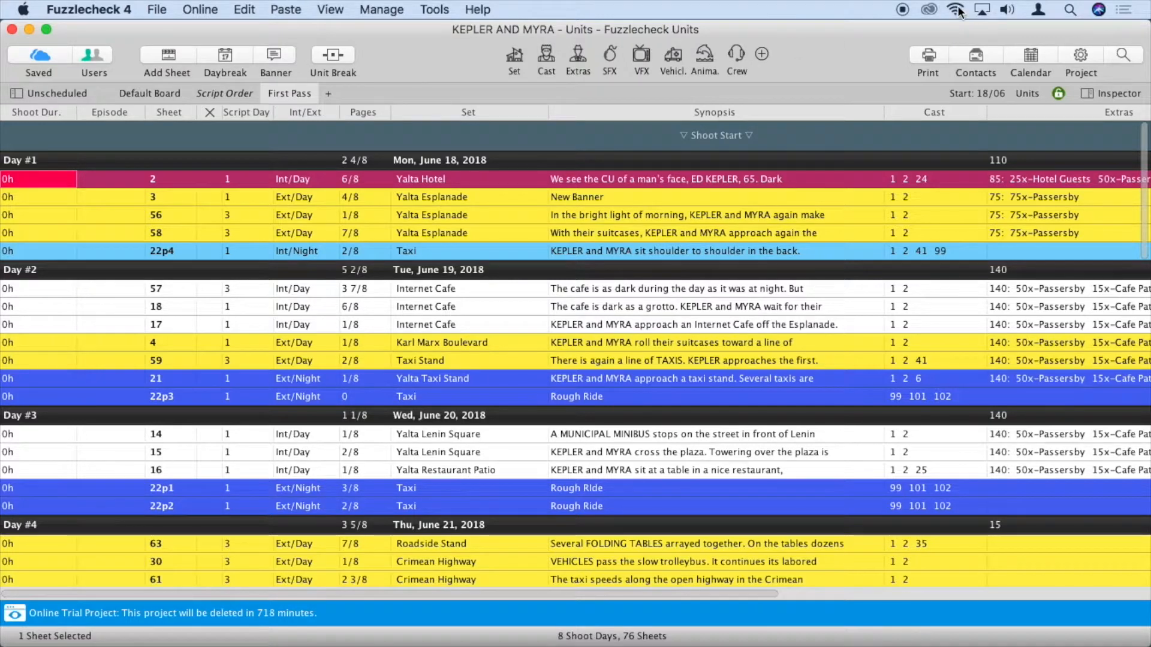
click(924, 47)
drag(54, 178, 56, 209)
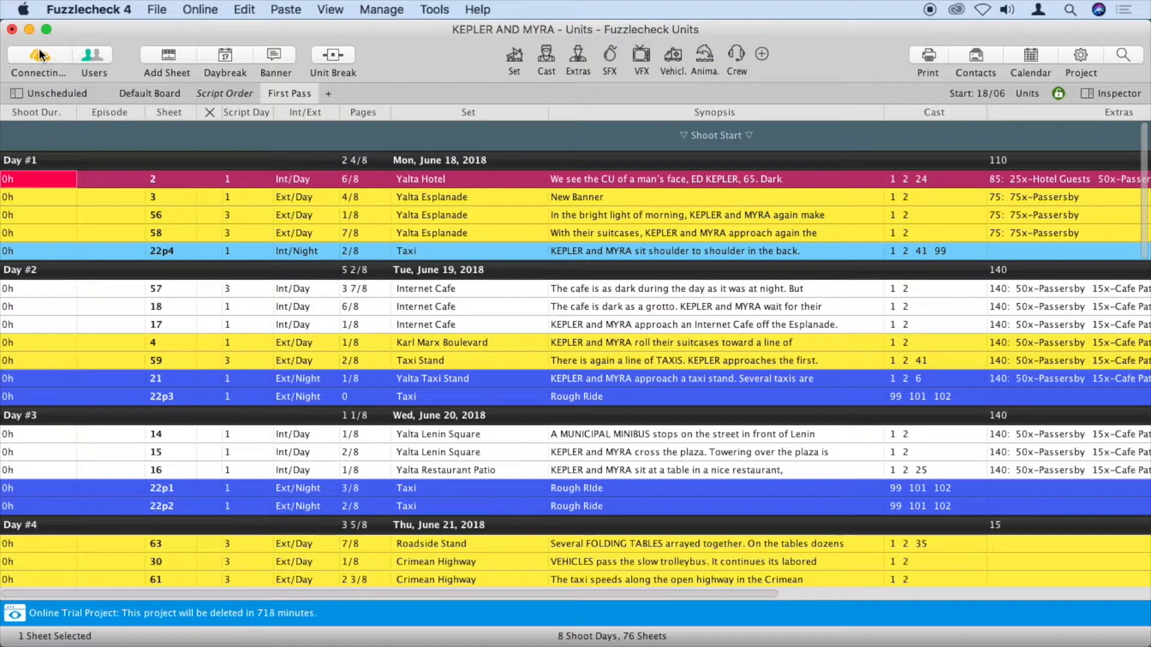
click(12, 29)
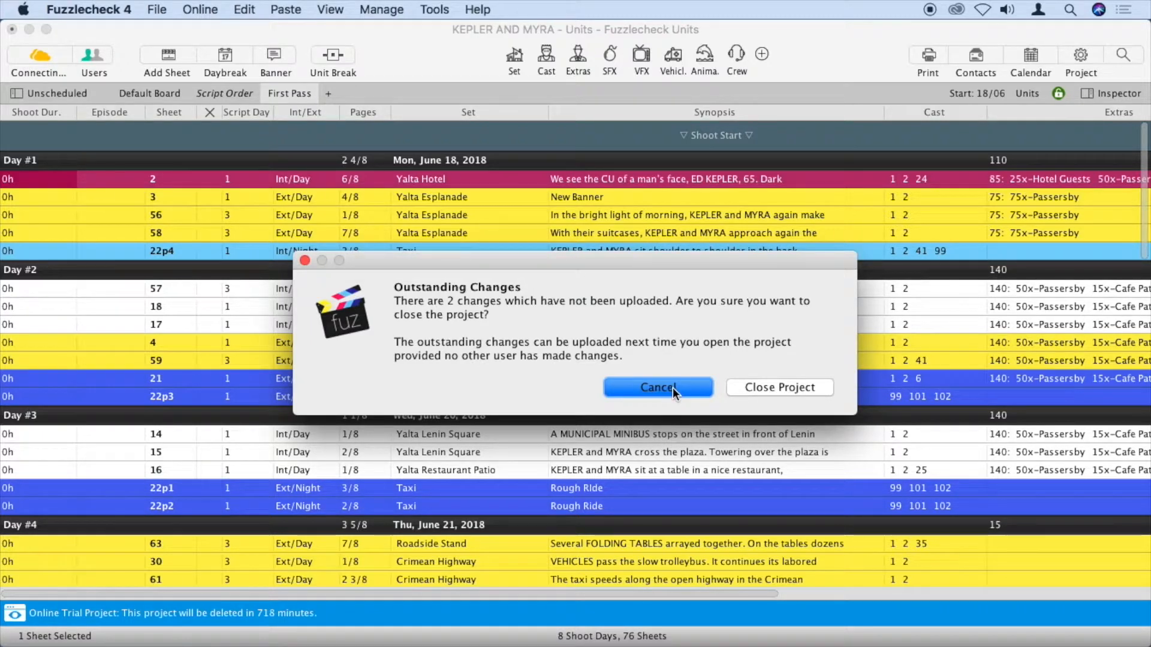
click(656, 386)
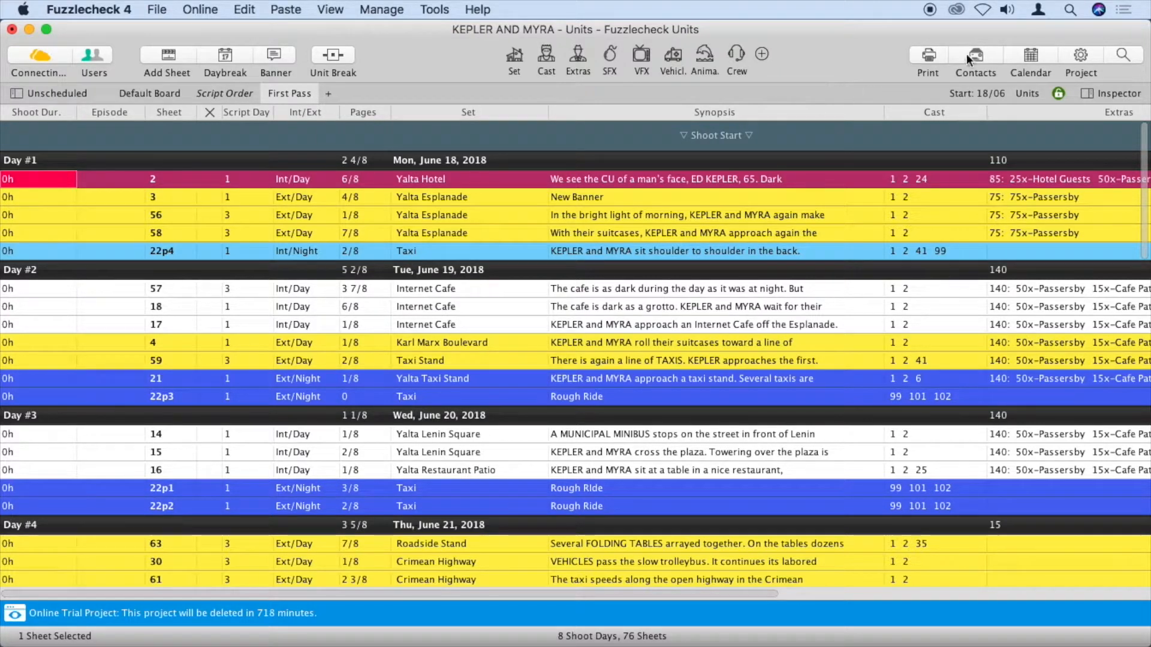
click(982, 9)
Reconnect Wi-Fi and review the Nights in Yalta project's four users
click(950, 44)
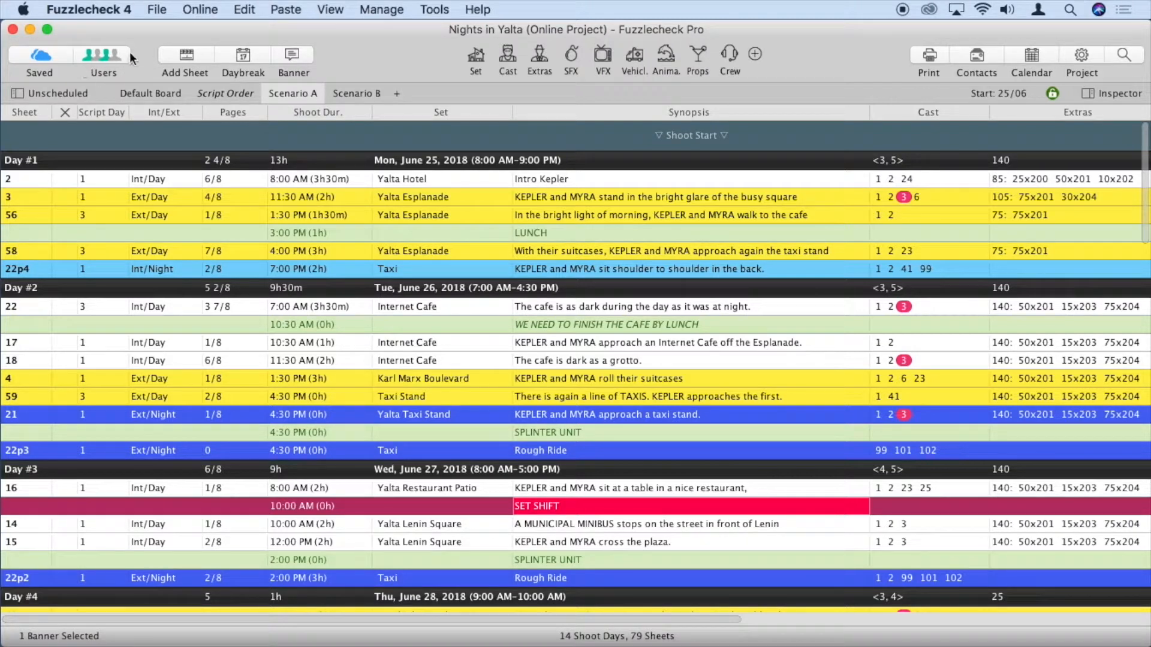
click(106, 55)
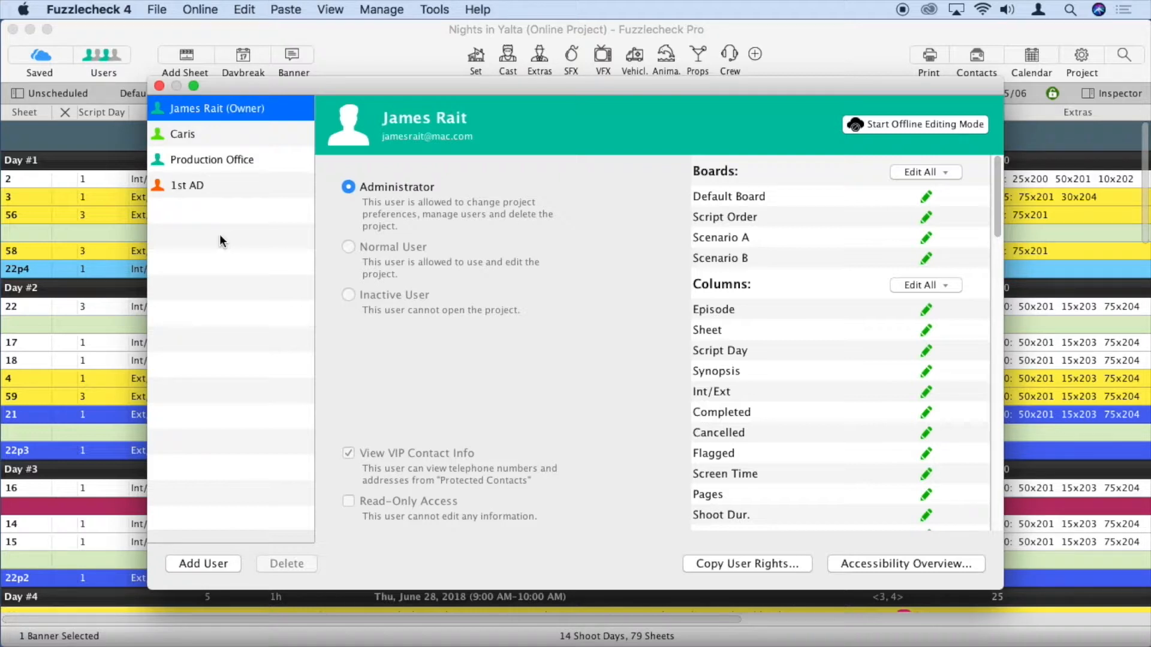
click(159, 87)
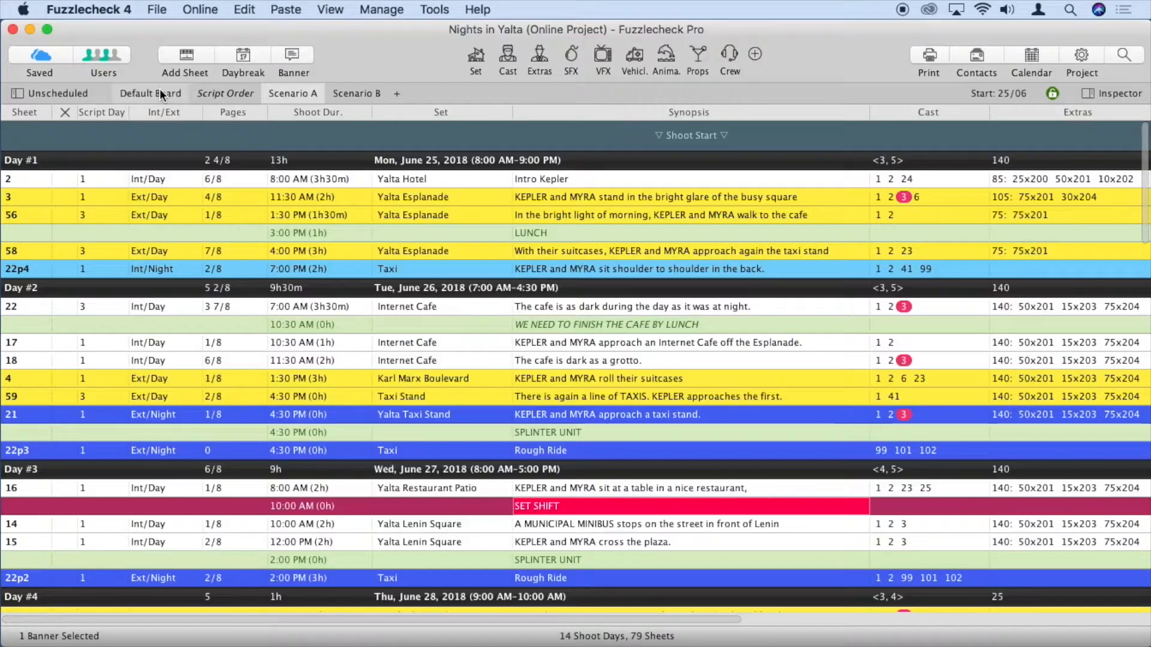
Open the Activity Log and select the notes edit entry for sheet 22p3
click(244, 10)
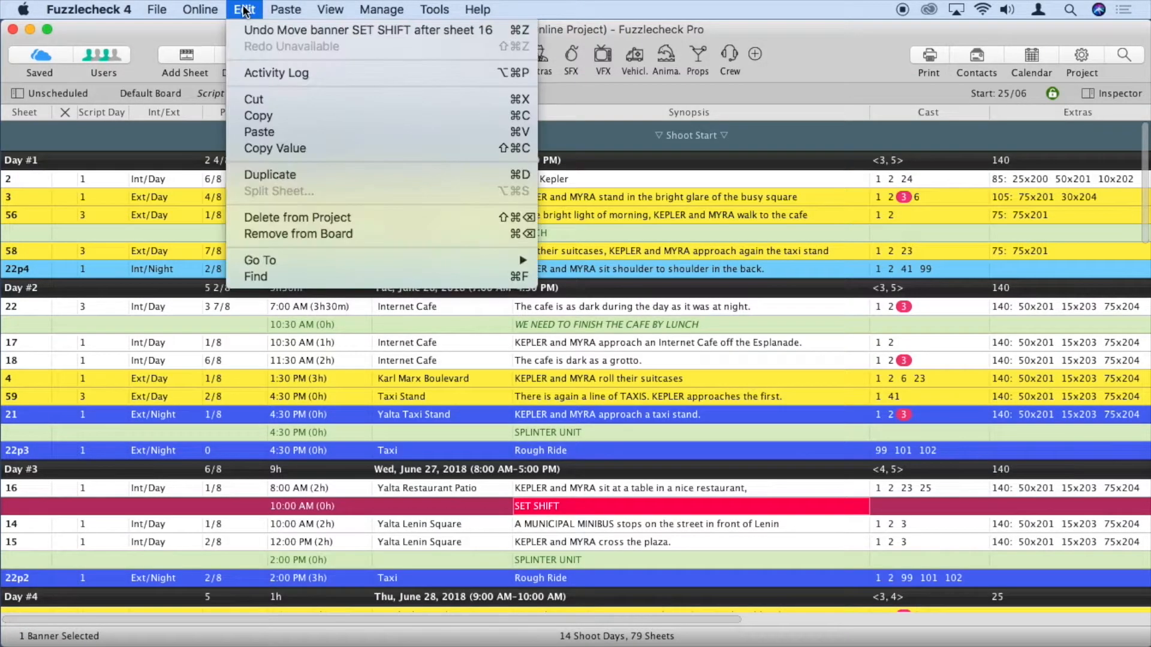
click(275, 73)
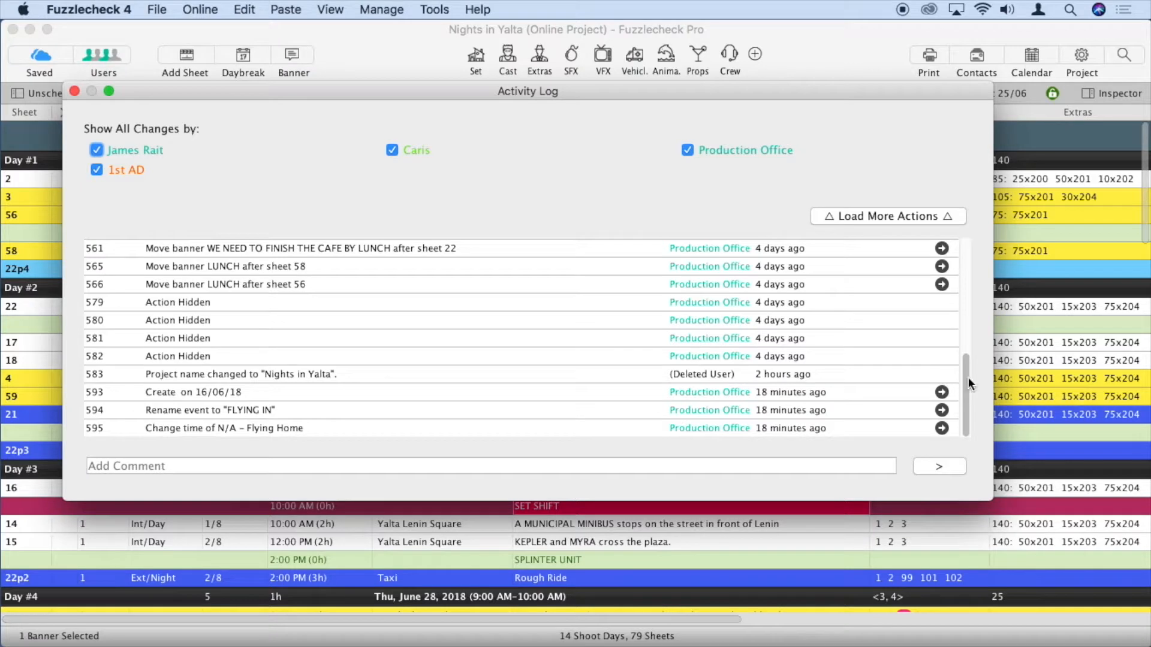
drag(965, 381, 959, 261)
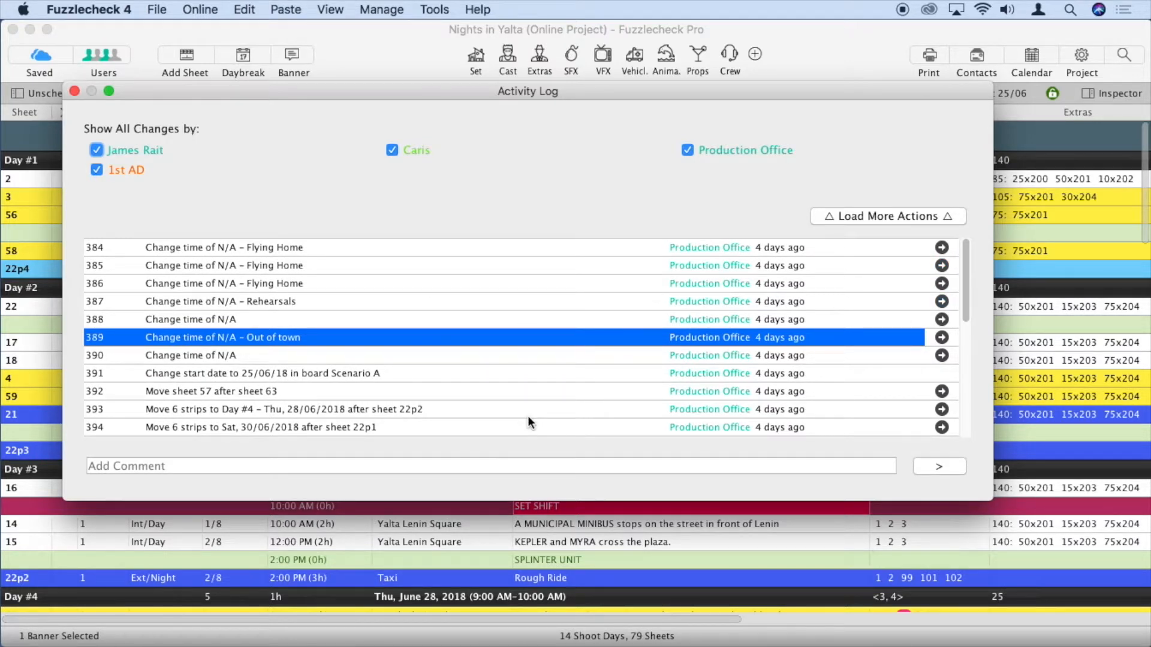
drag(967, 313, 963, 371)
click(624, 333)
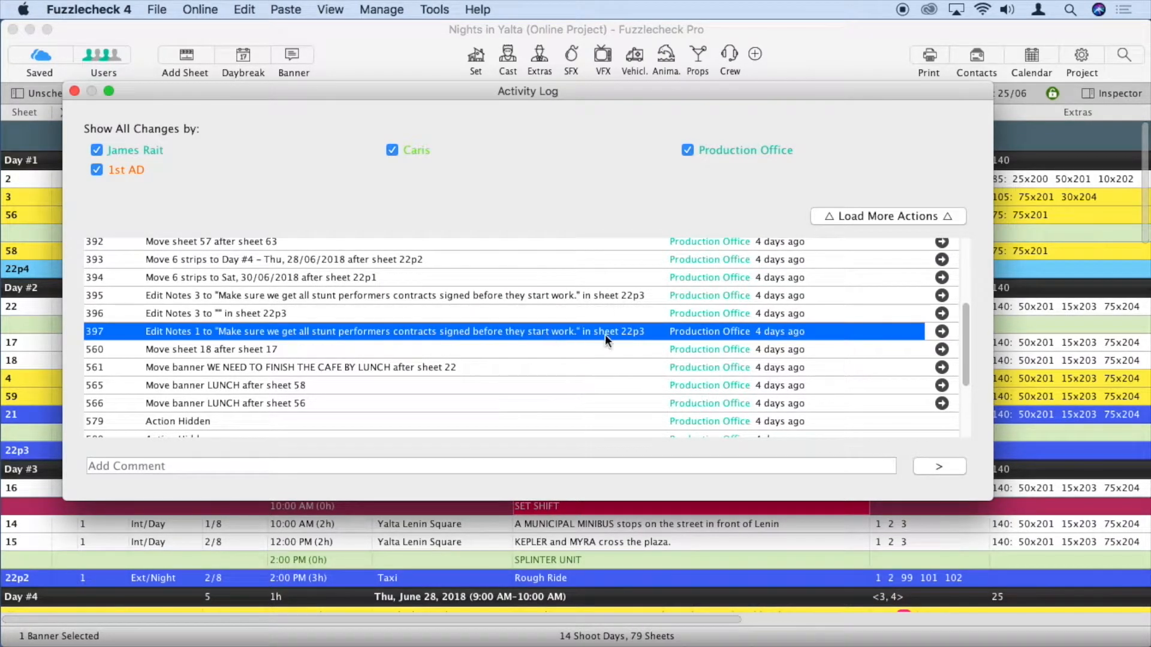
Jump to the moved LUNCH banner and KEPLER's cast entry with the Diabetic note
click(941, 403)
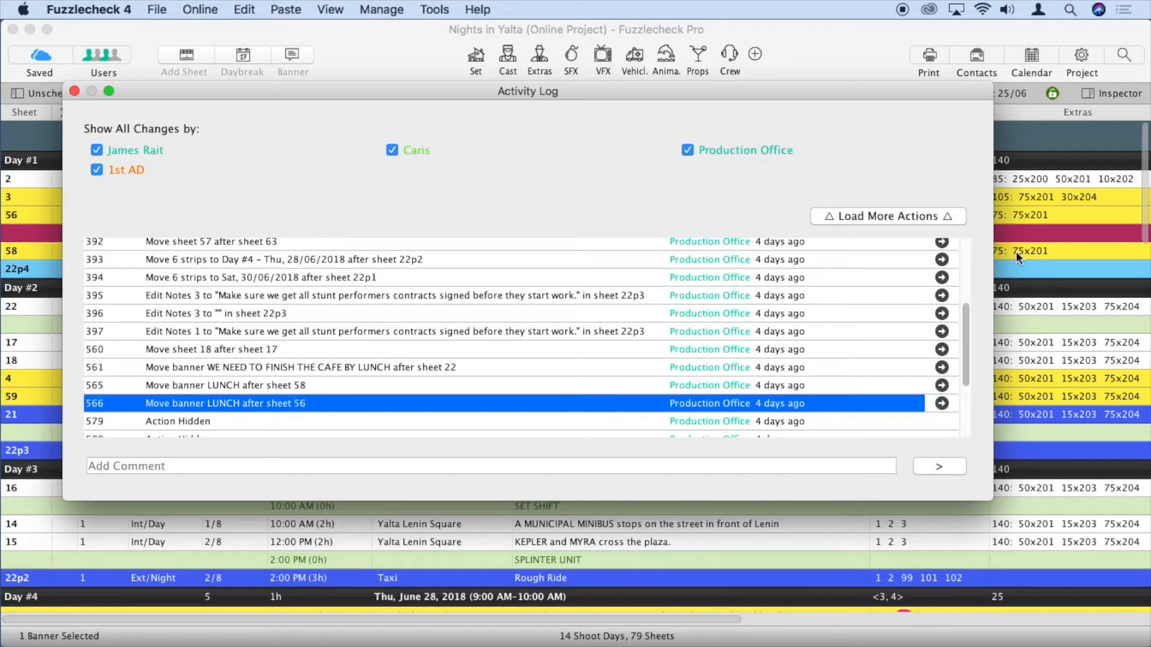
mouse_move(899, 90)
mouse_down()
mouse_move(917, 249)
mouse_move(893, 250)
mouse_move(877, 89)
mouse_up()
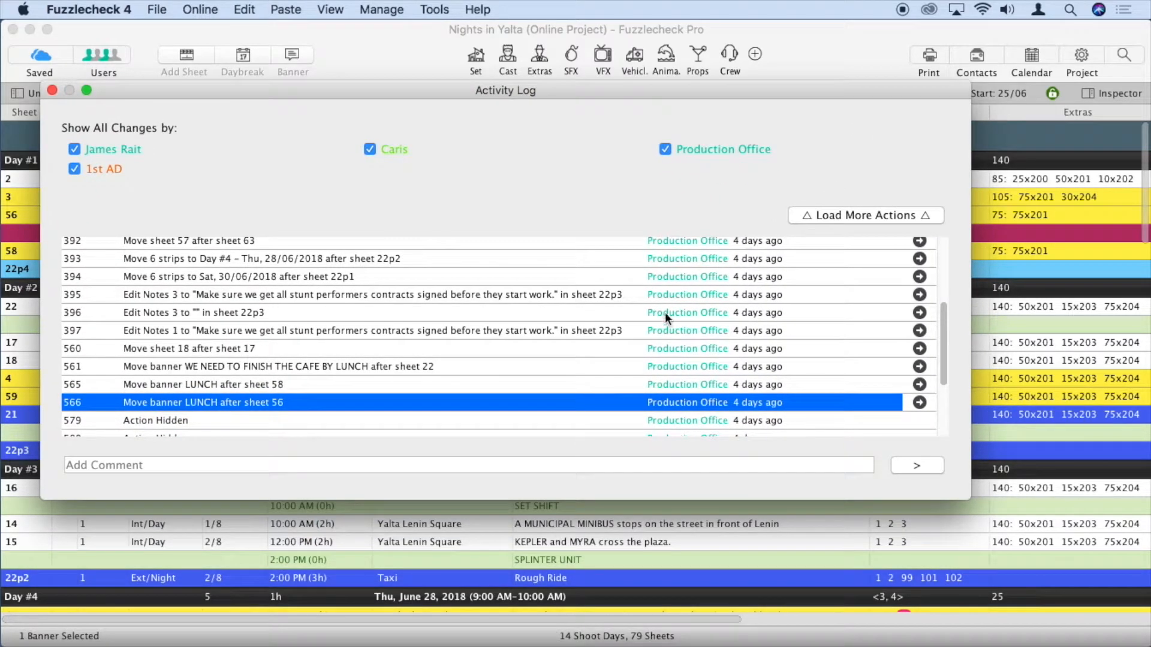
drag(945, 353, 944, 261)
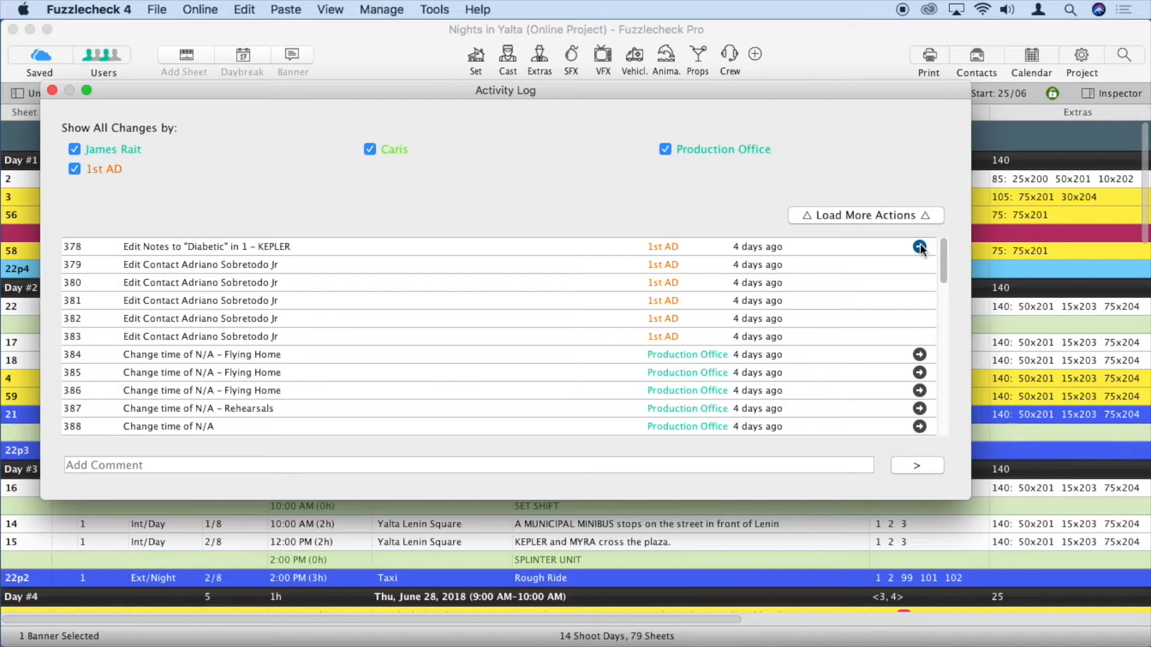
click(920, 246)
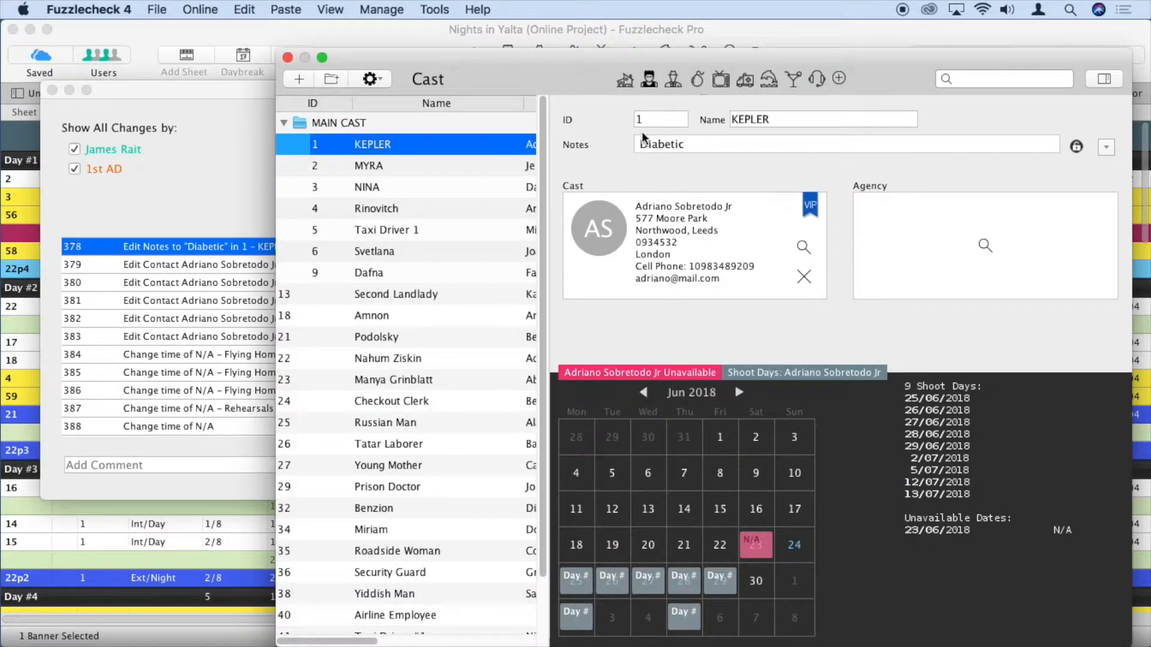
click(288, 58)
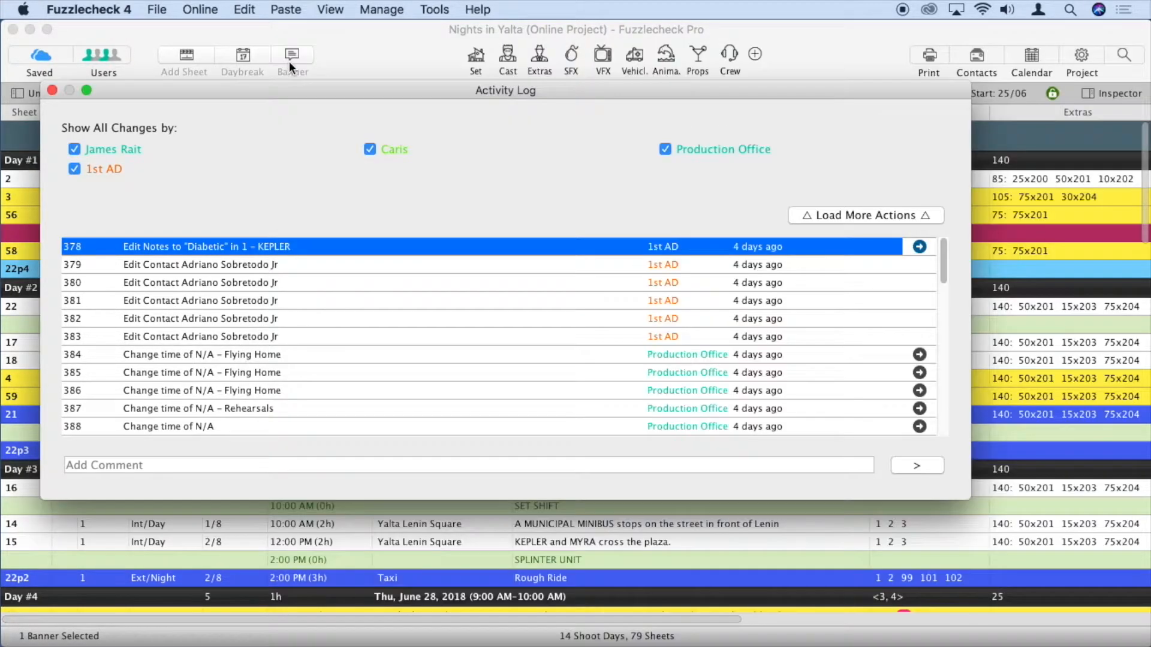
Hide the 1st AD's and another collaborator's changes, then close the log
click(74, 169)
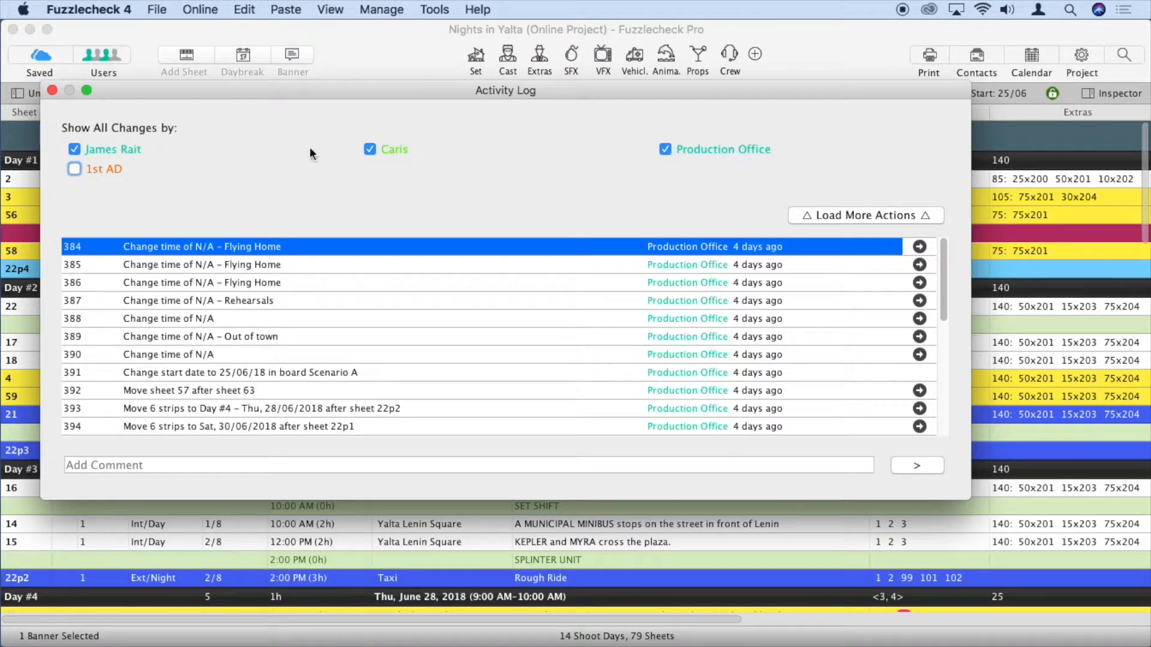
click(370, 148)
drag(944, 251, 944, 220)
click(52, 90)
Show the non-owner collaborator's Normal User rights in user management
click(92, 59)
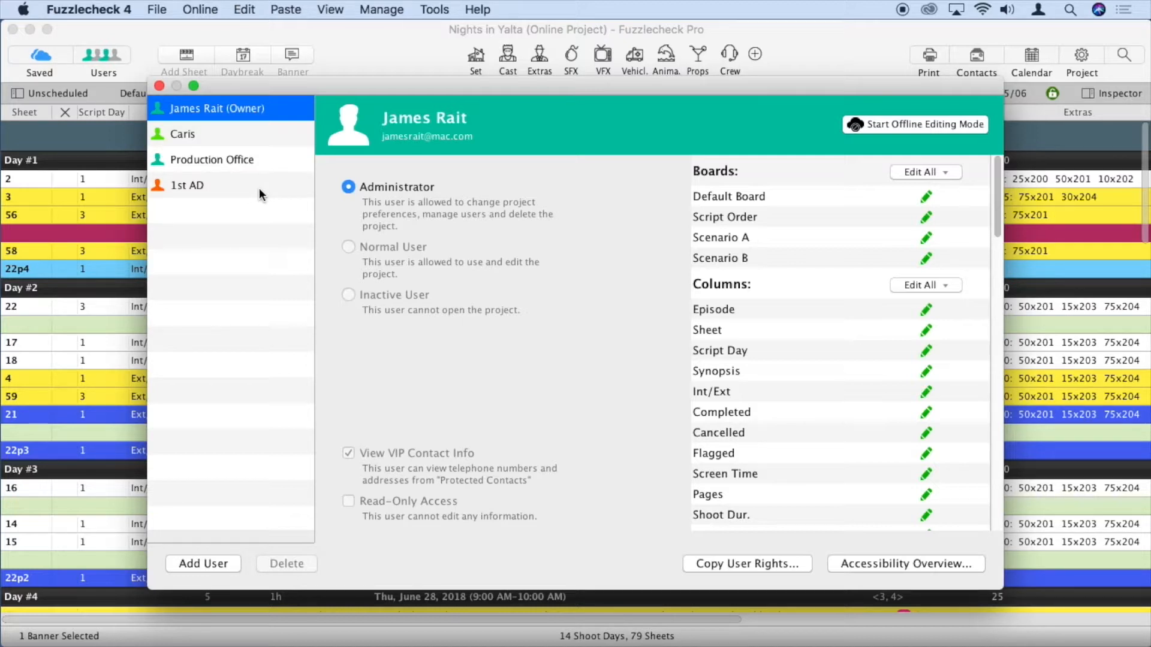
click(234, 137)
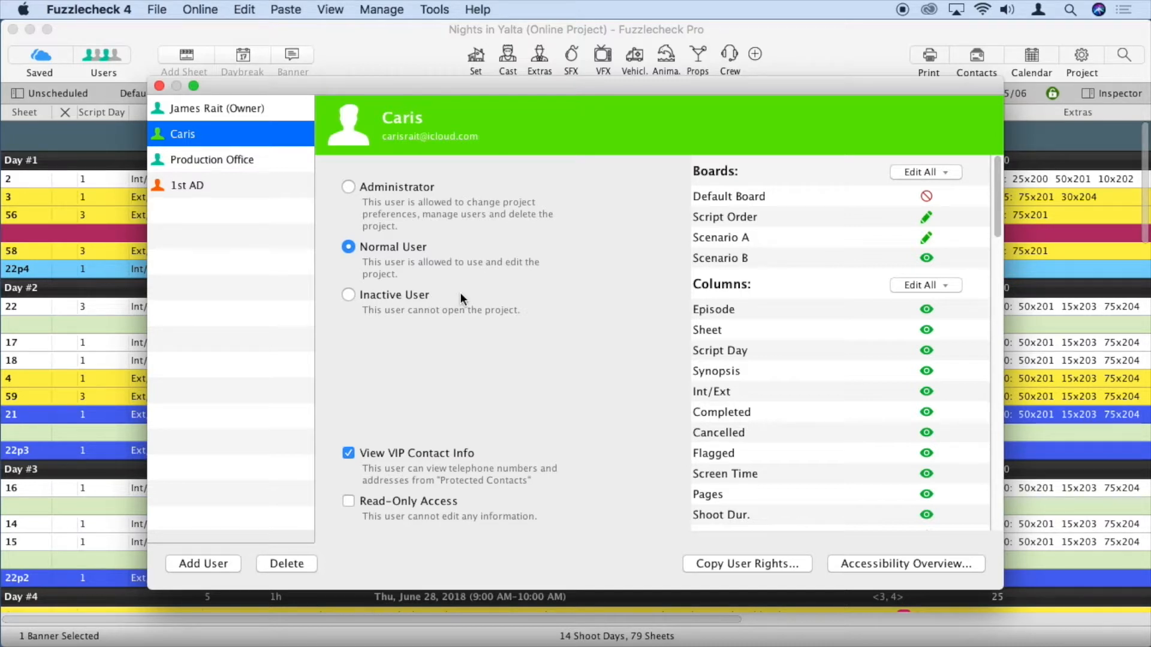
Try Inactive and Read-Only settings, leaving the collaborator an editing Normal User
click(351, 294)
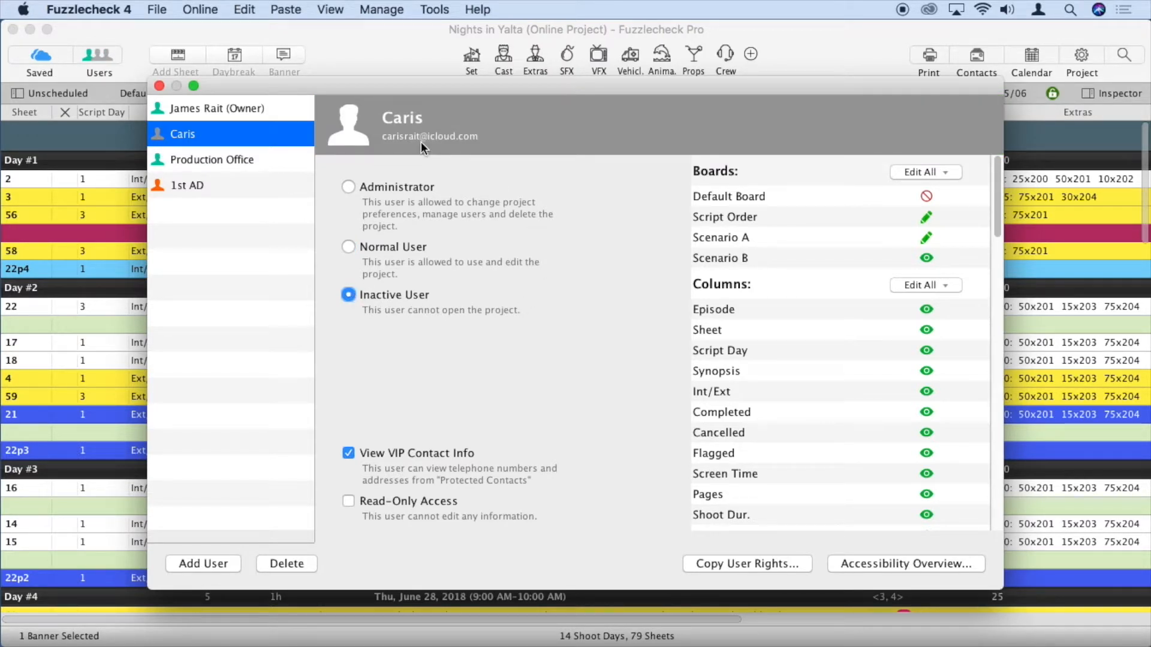
click(349, 248)
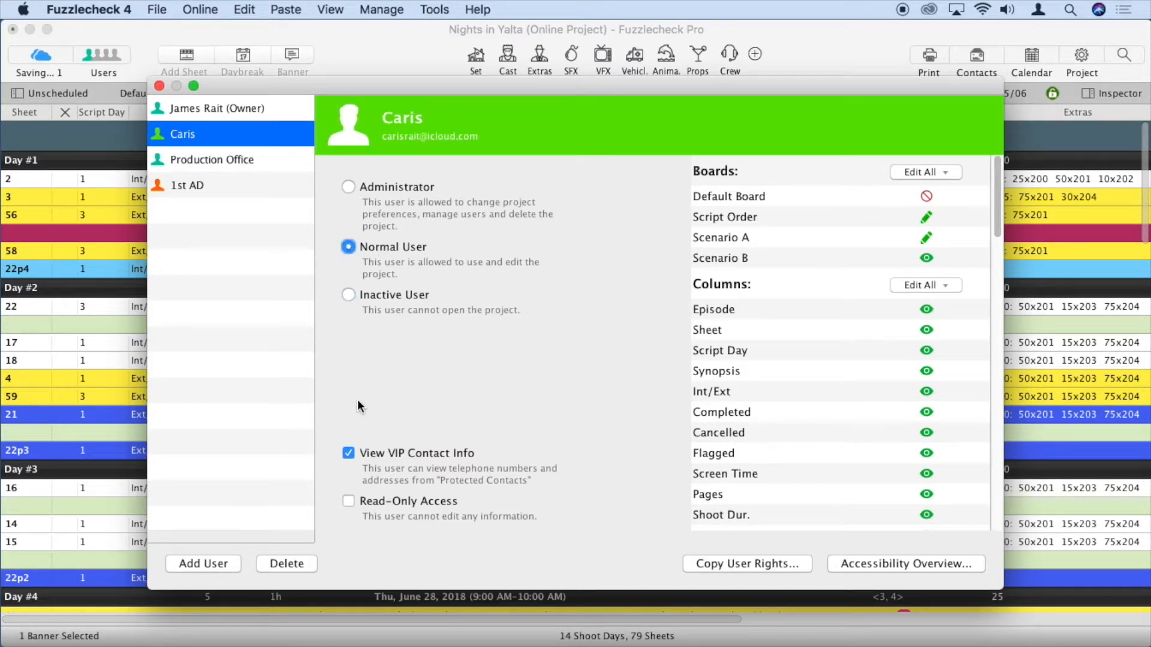
click(348, 502)
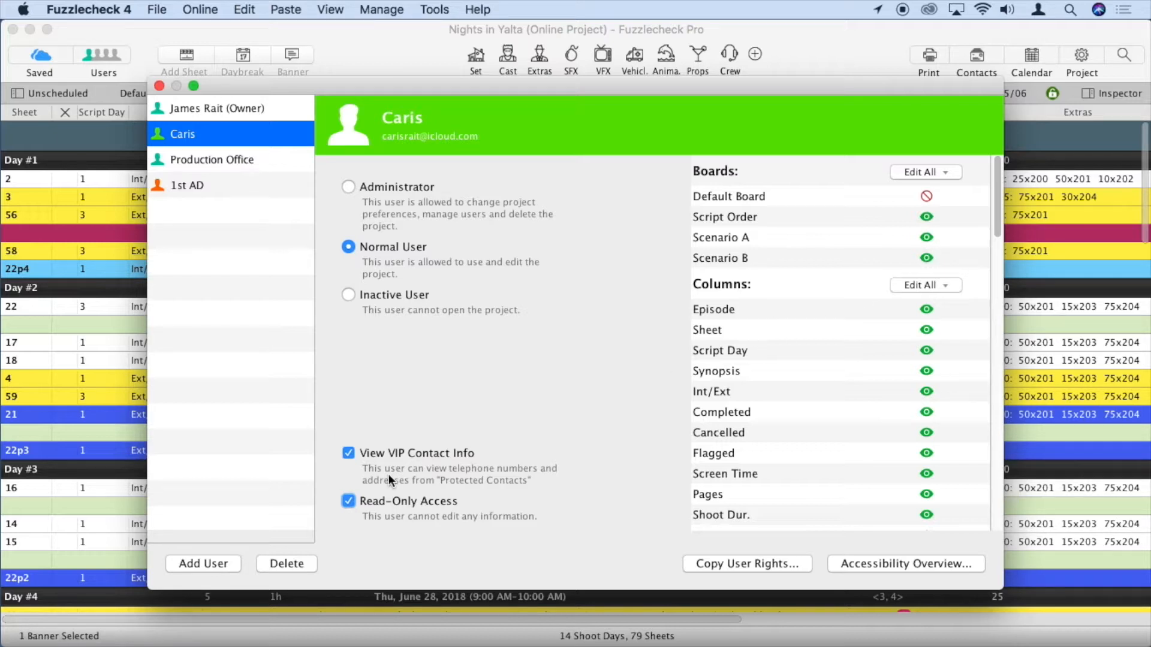
click(347, 502)
click(346, 501)
click(346, 501)
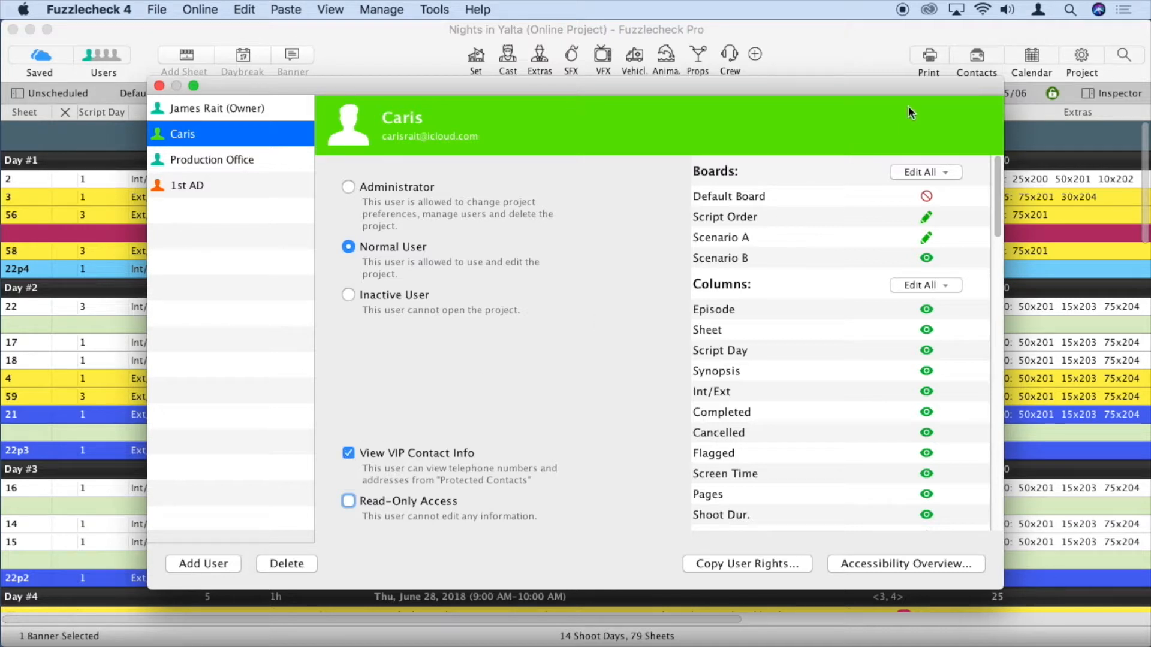
click(977, 56)
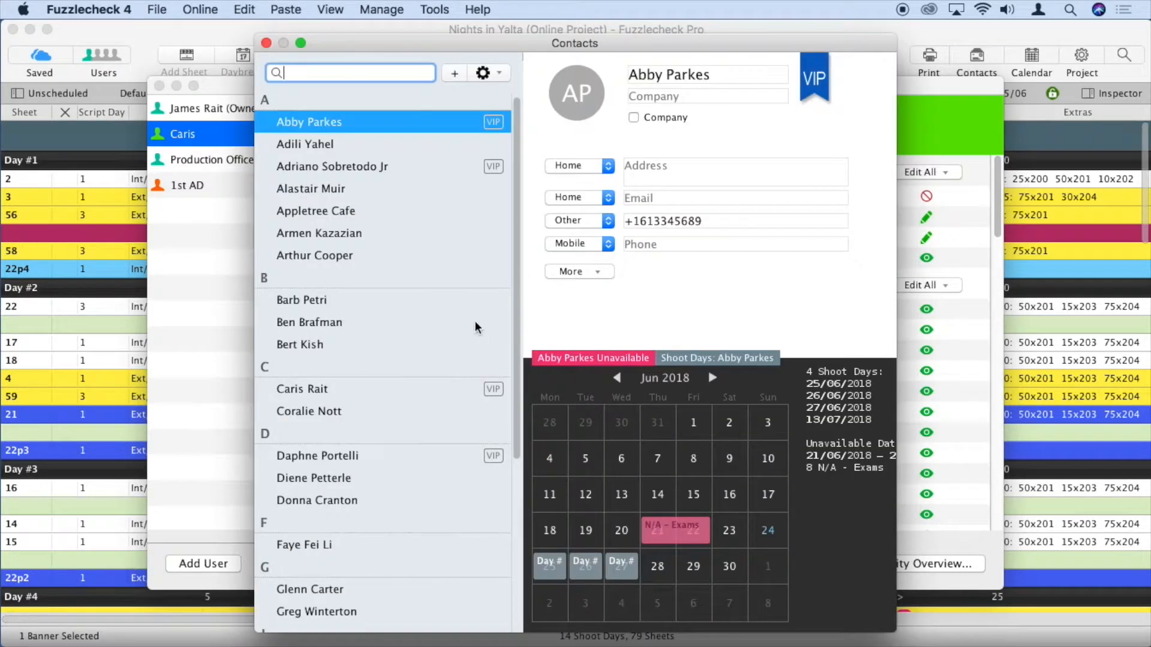
Toggle a contact's VIP ribbon off and on, keeping them VIP, then close Contacts
click(375, 458)
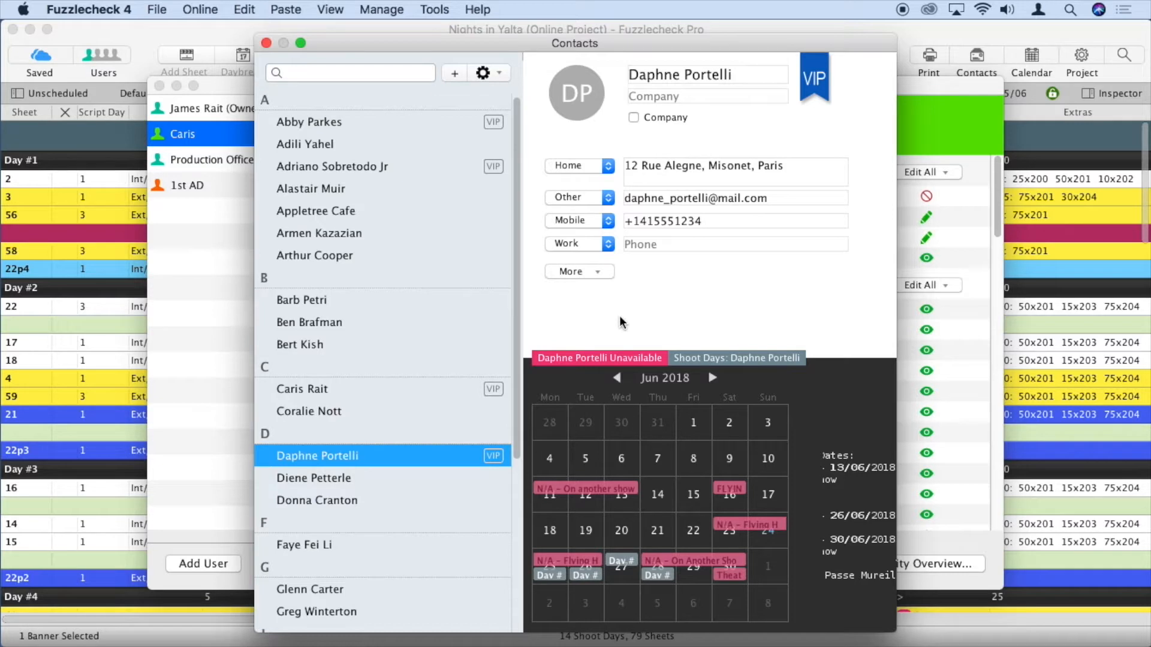
click(815, 79)
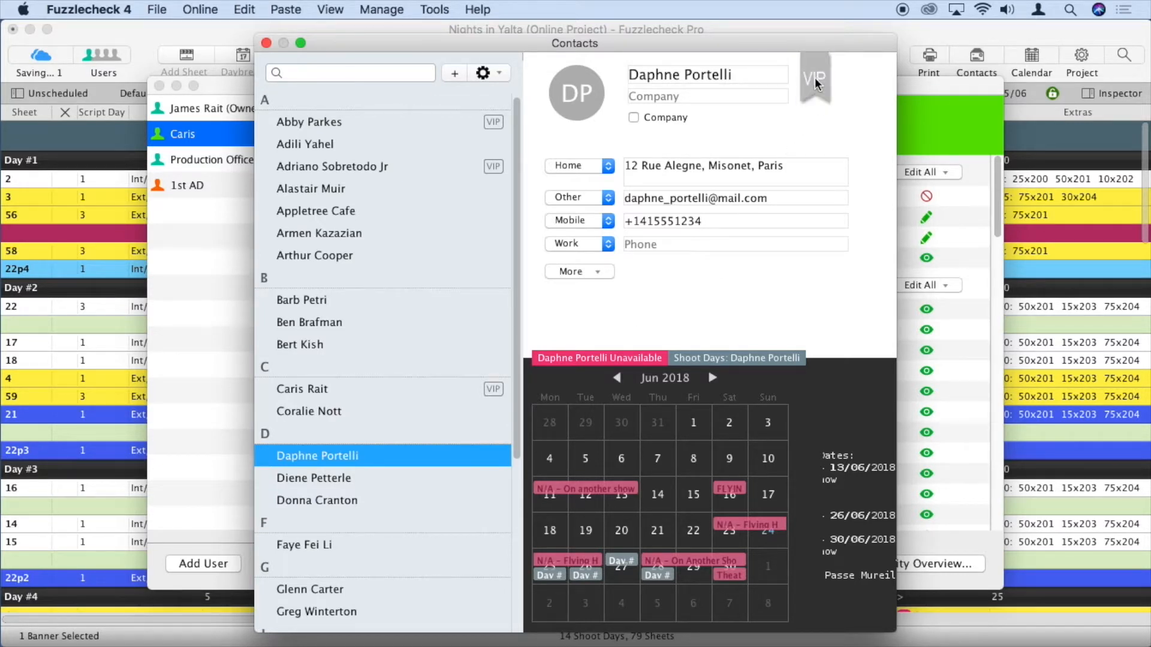
click(815, 81)
click(815, 81)
click(815, 81)
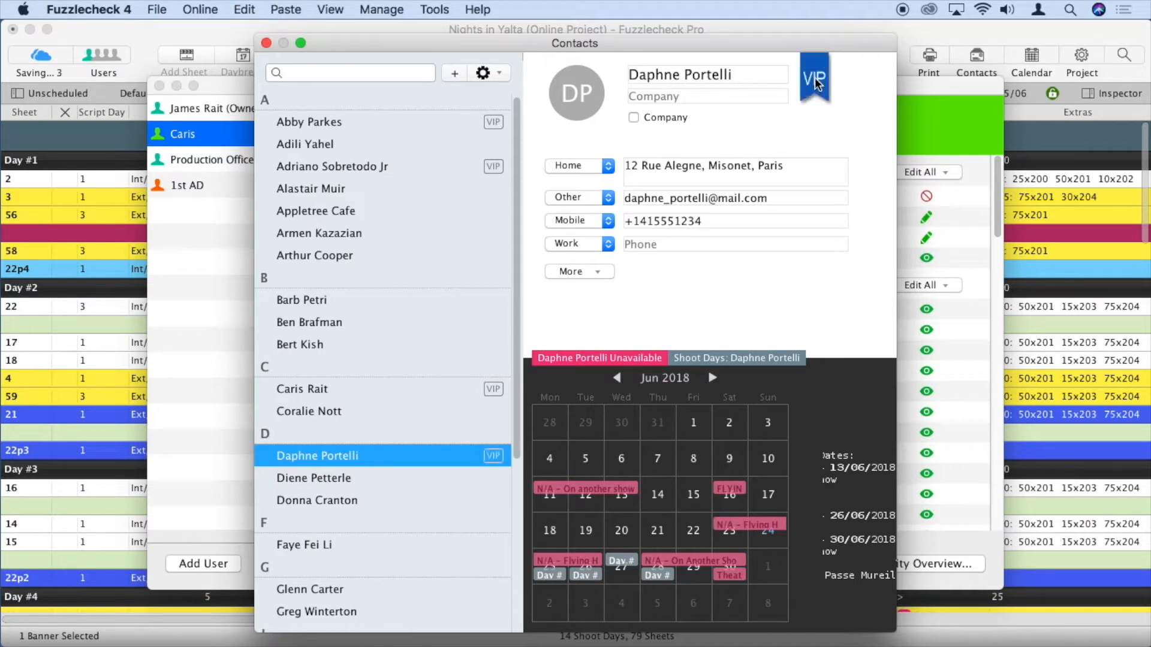
click(267, 43)
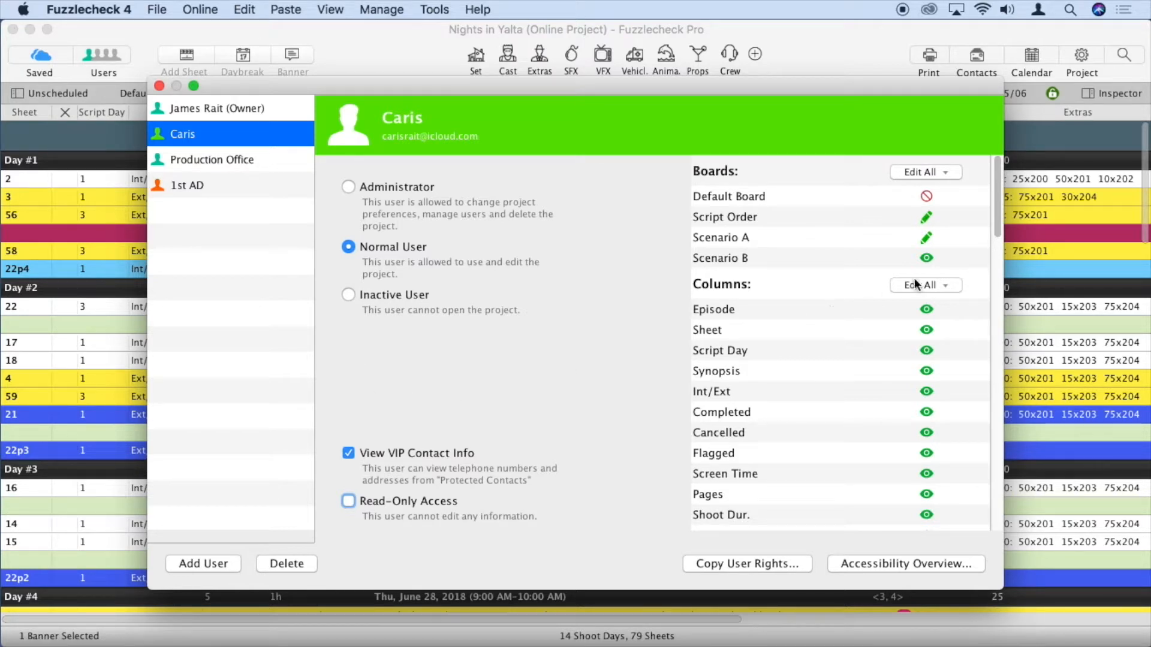
click(1000, 216)
mouse_move(1000, 216)
mouse_down()
mouse_move(999, 311)
mouse_move(996, 206)
mouse_up()
drag(997, 222, 980, 456)
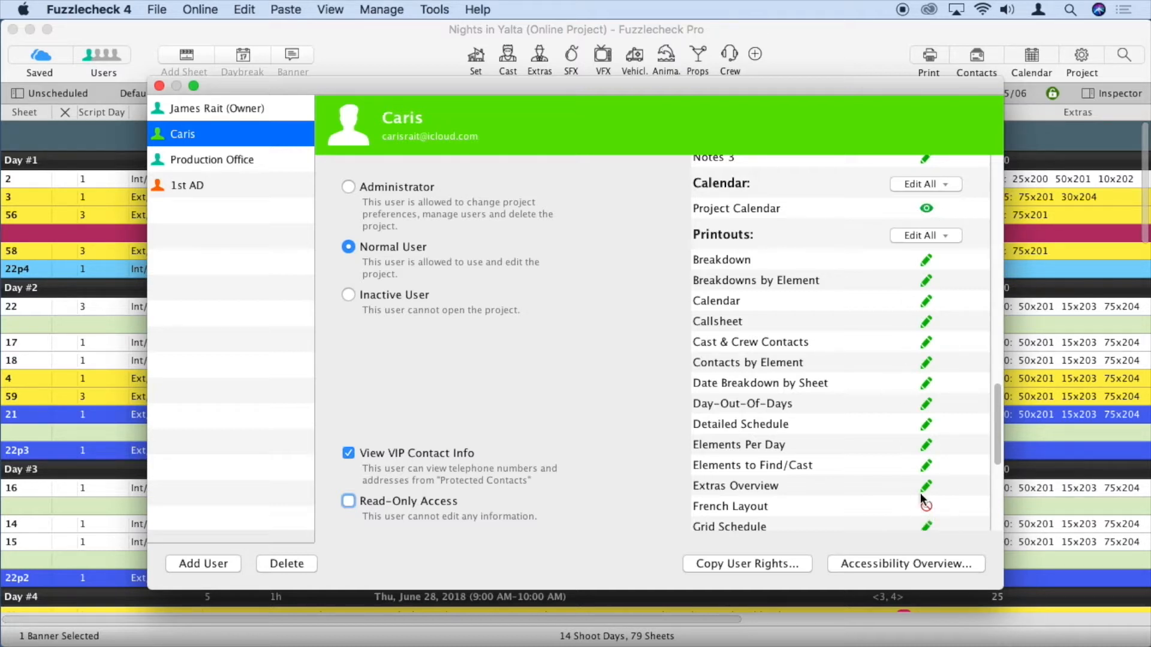
drag(995, 447, 1002, 207)
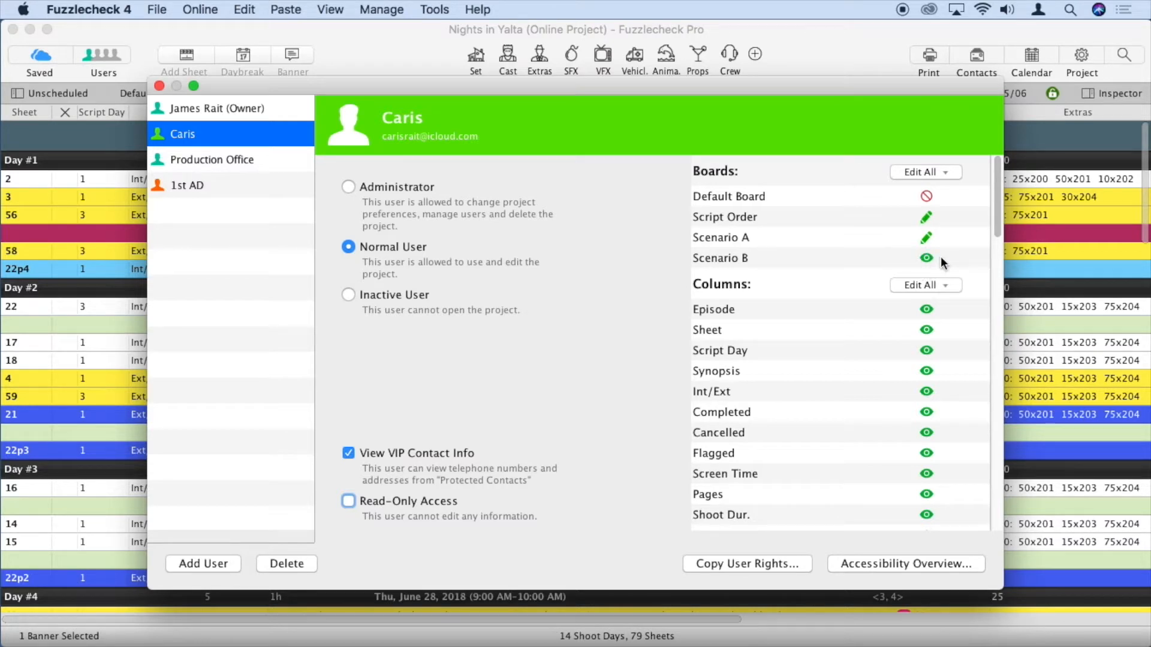
Set the normal user's Default Board access to Read-Only, then close the Users window
click(926, 197)
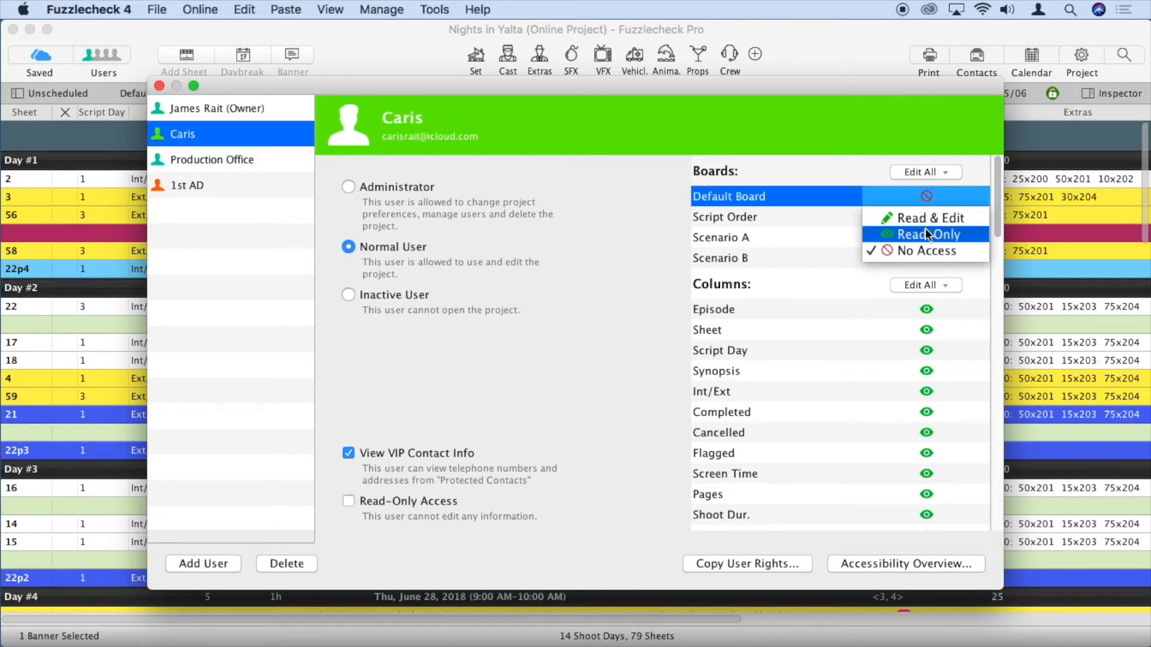
click(927, 234)
click(927, 203)
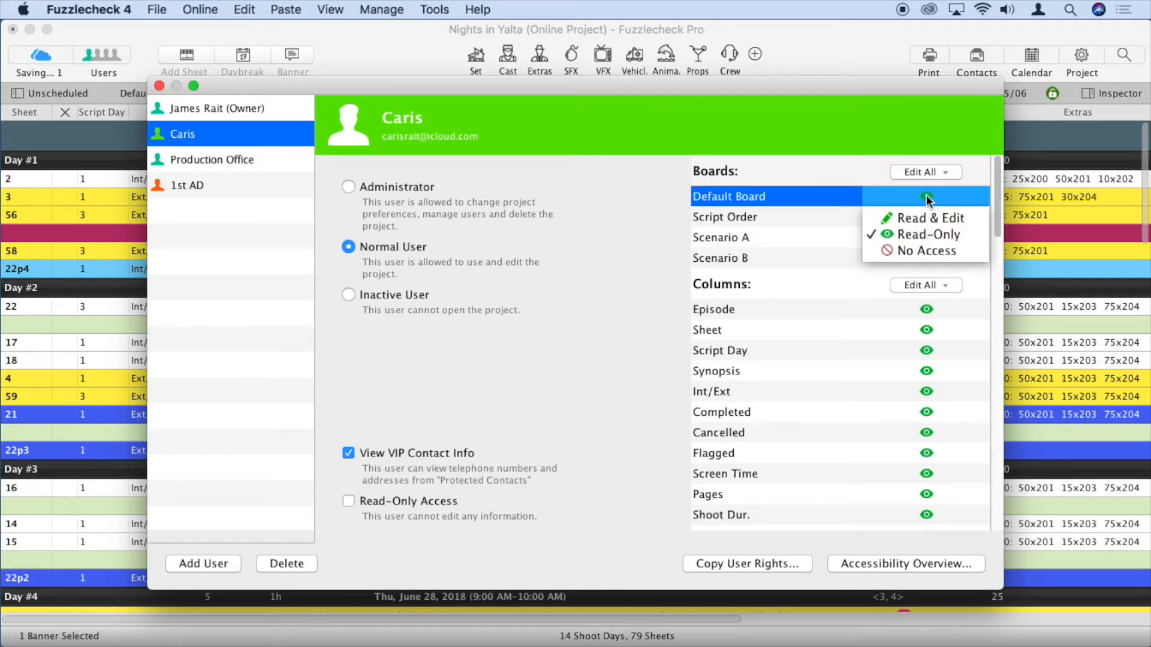
click(929, 218)
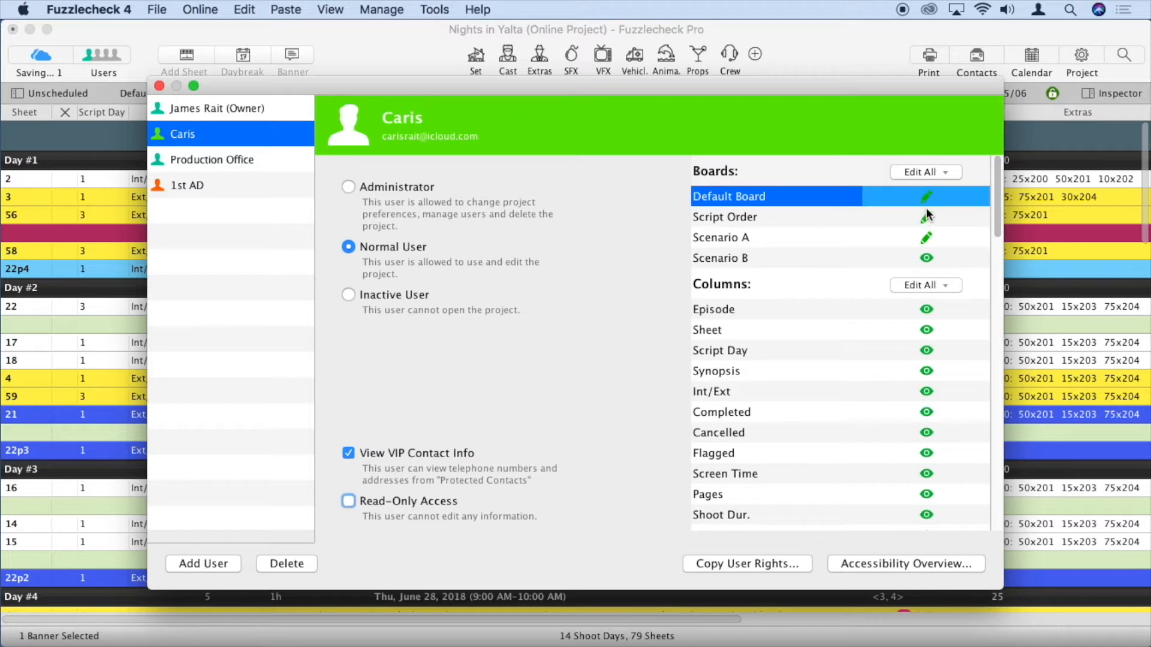
click(944, 172)
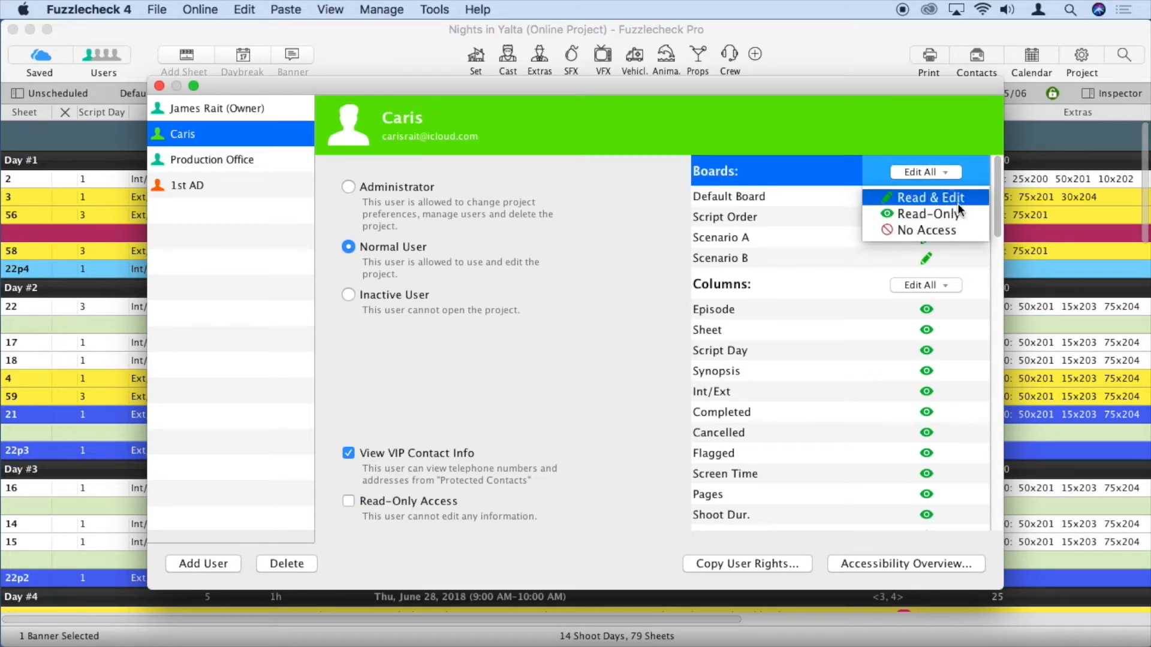
click(926, 237)
click(928, 197)
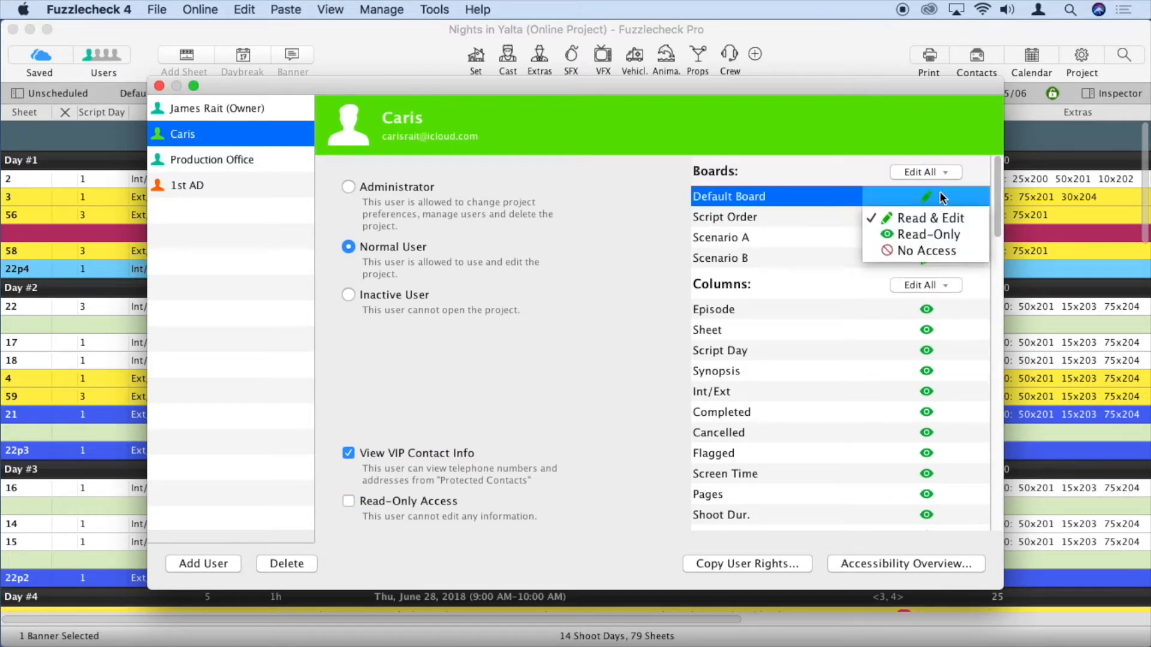
click(928, 235)
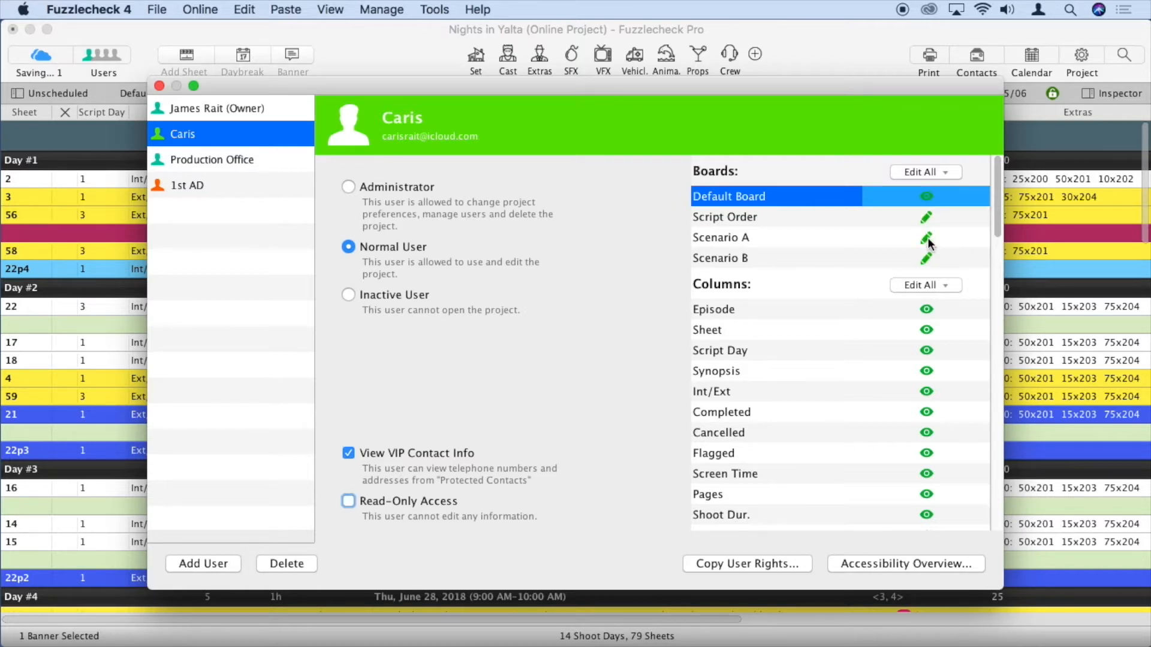
click(927, 240)
click(158, 86)
click(159, 86)
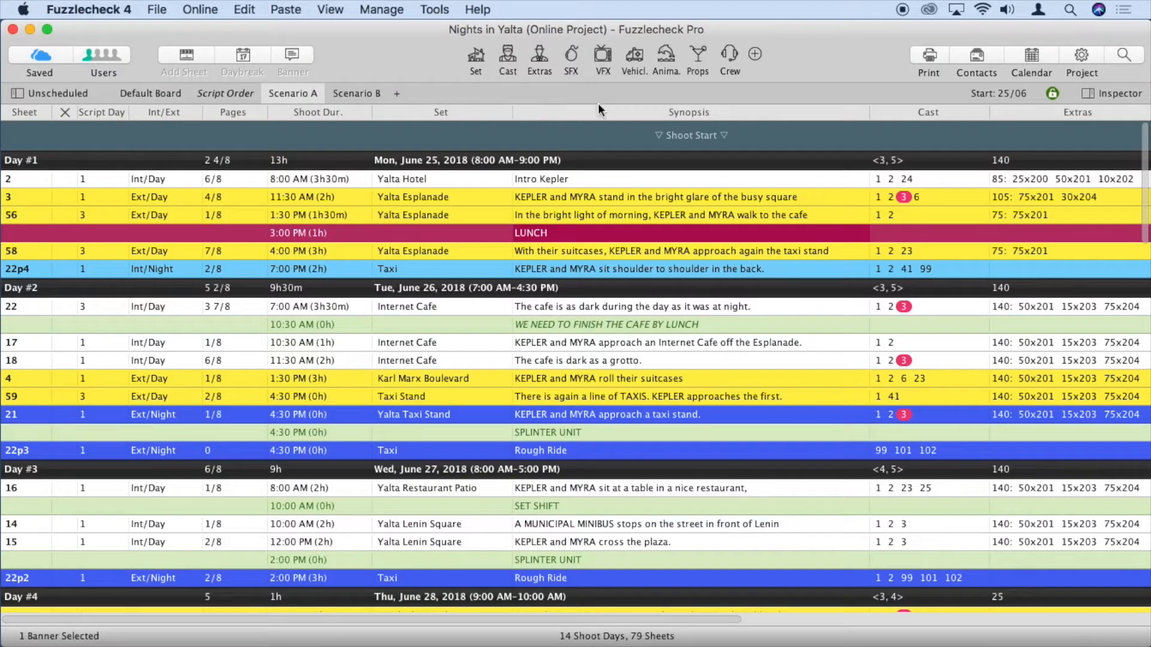
Set Scenario A's board access to Custom and save it
click(1052, 94)
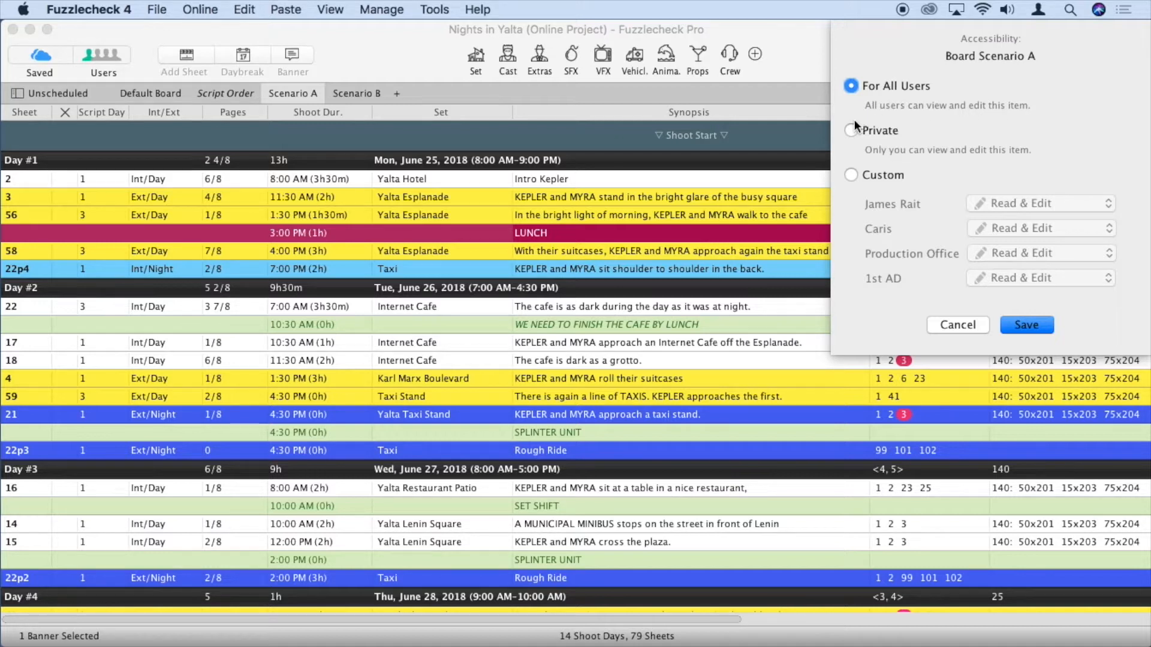
click(851, 176)
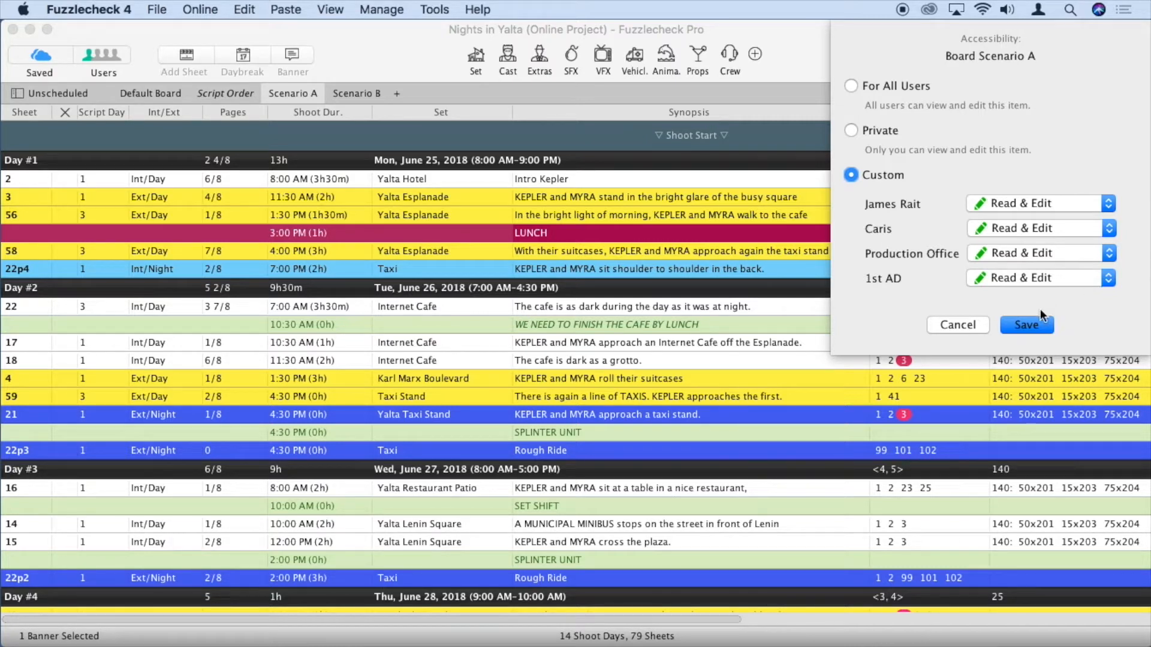
click(945, 325)
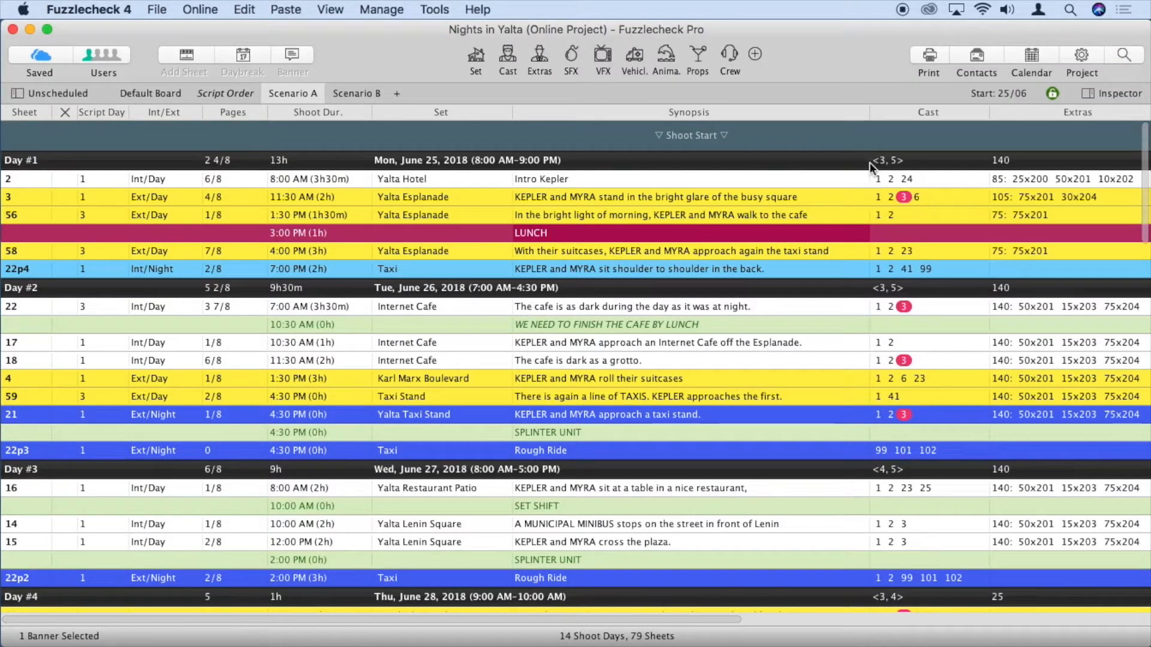
Review Scenario B's access settings without changes, then bring up Scenario A's tab menu
click(353, 93)
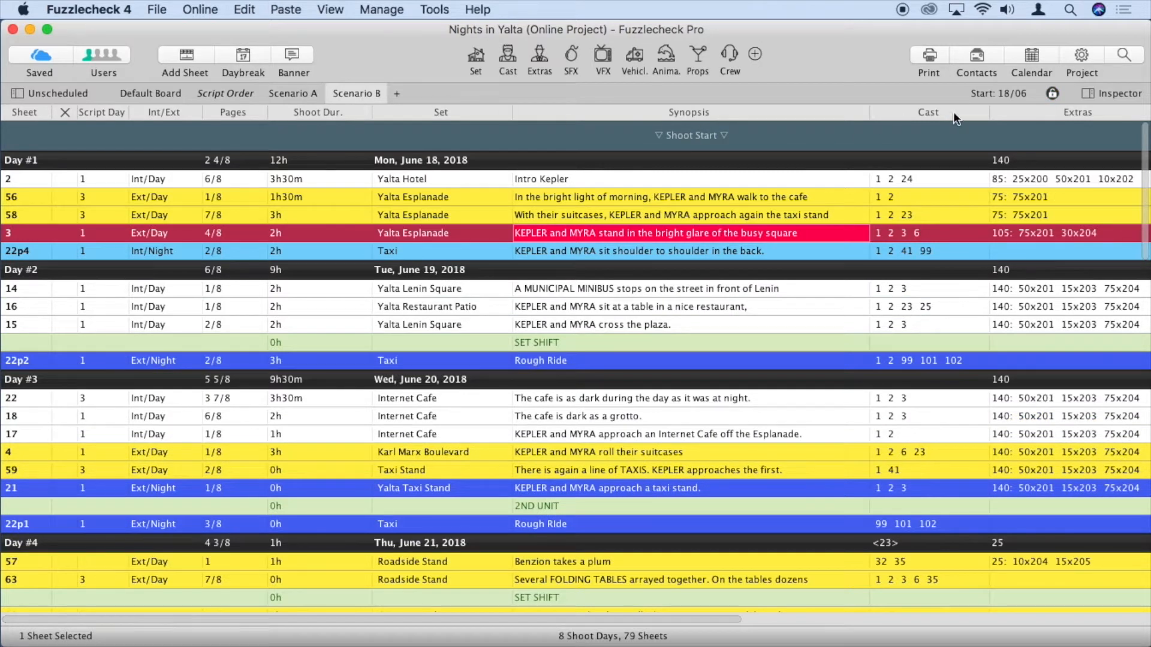
click(1052, 94)
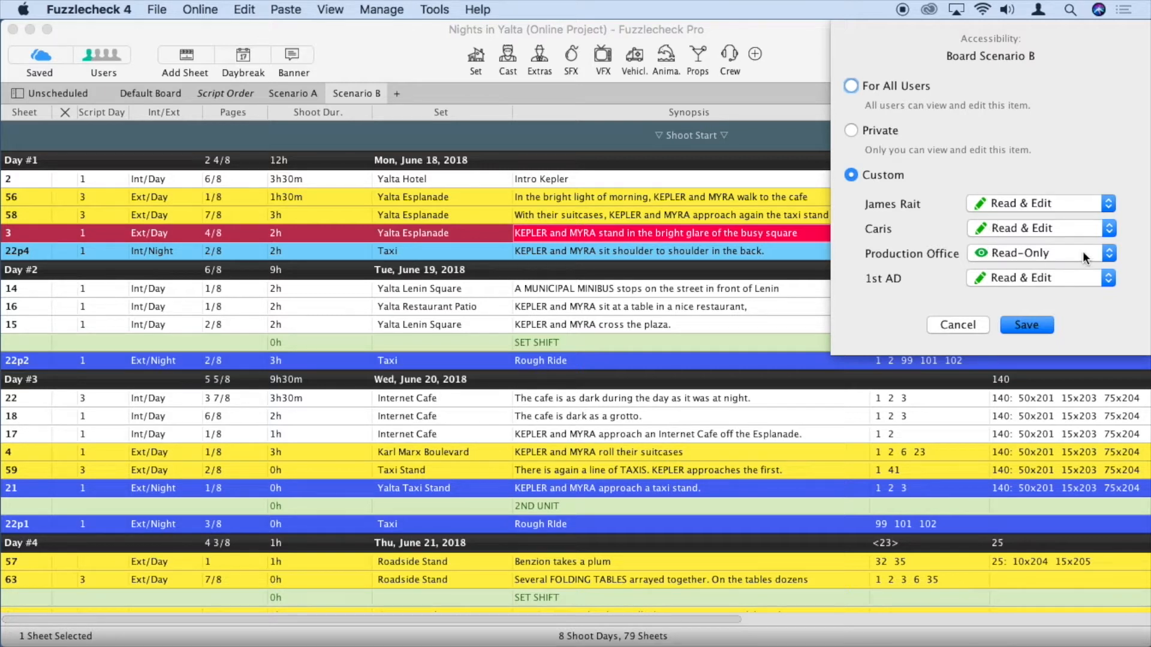
click(957, 325)
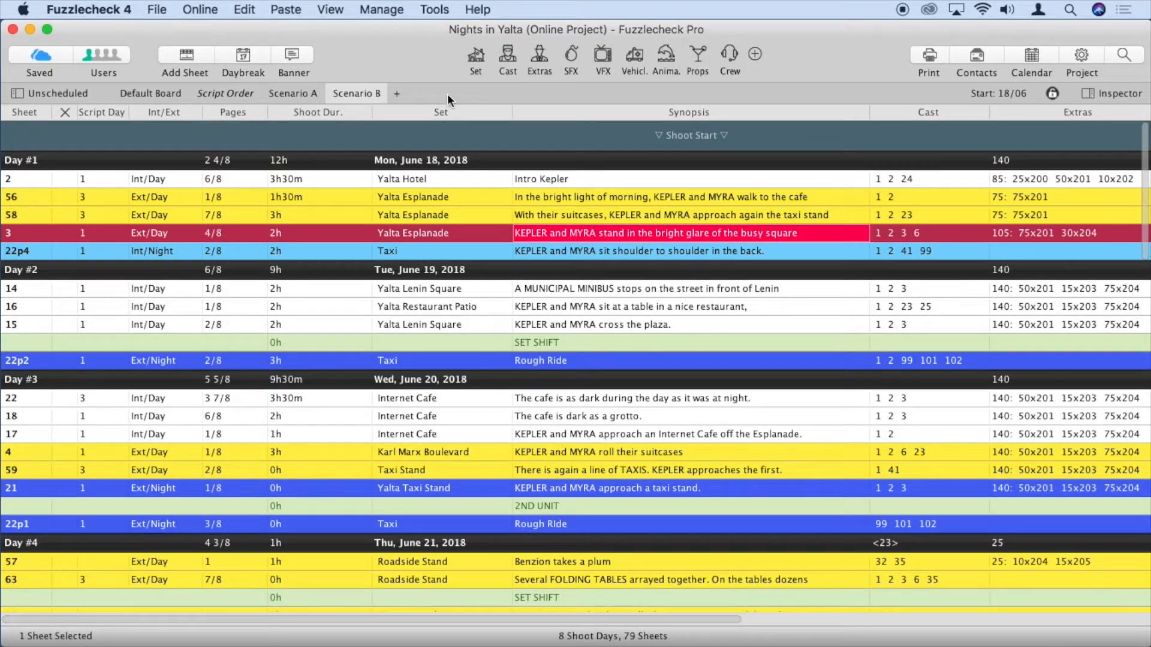
click(286, 94)
right_click(287, 93)
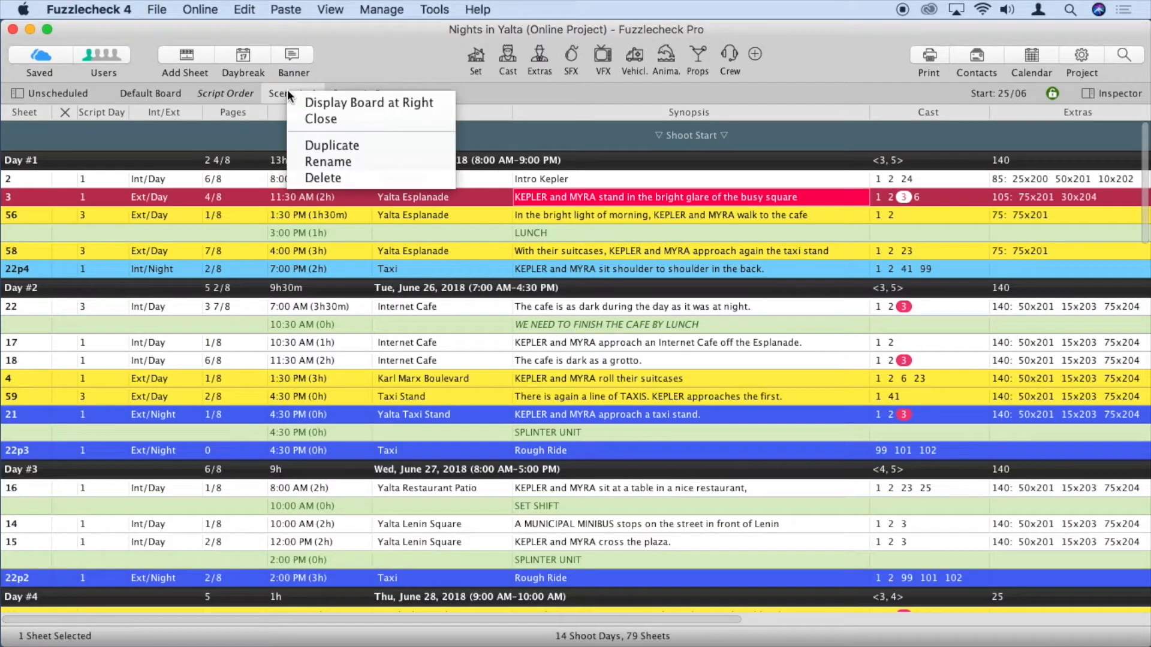
Duplicate Scenario A as a private board named 'James Crazy Idea'
click(324, 145)
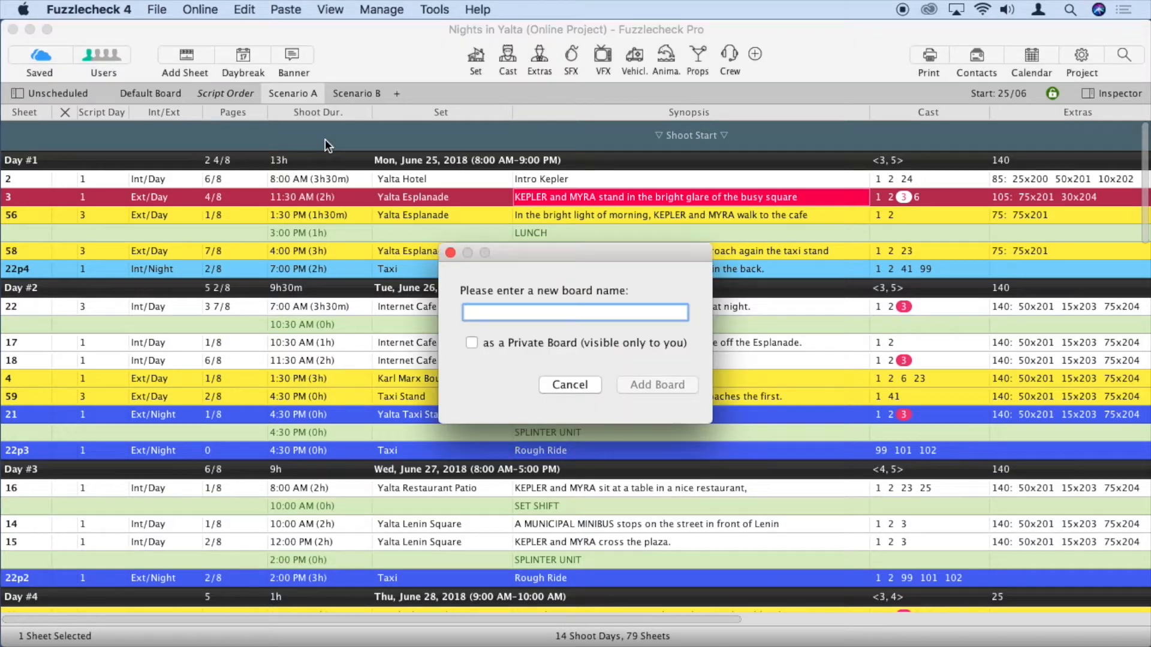
text(James Crazy Idea)
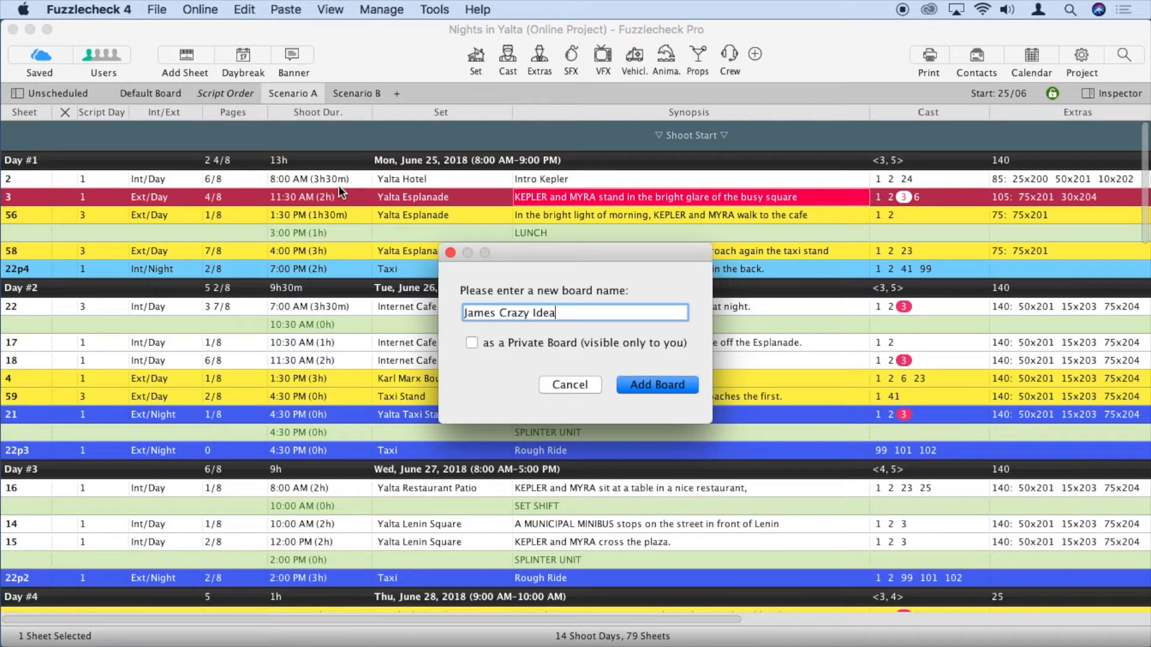
click(471, 342)
click(657, 384)
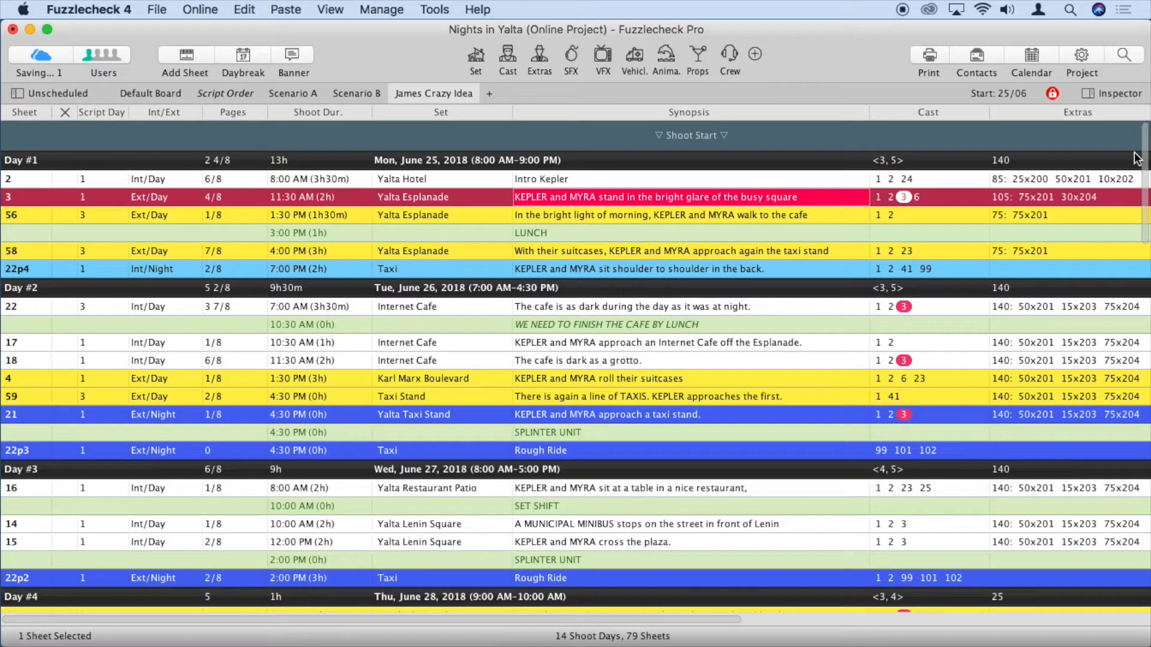
Check the new private board's access settings unchanged and return to Scenario A
click(1051, 95)
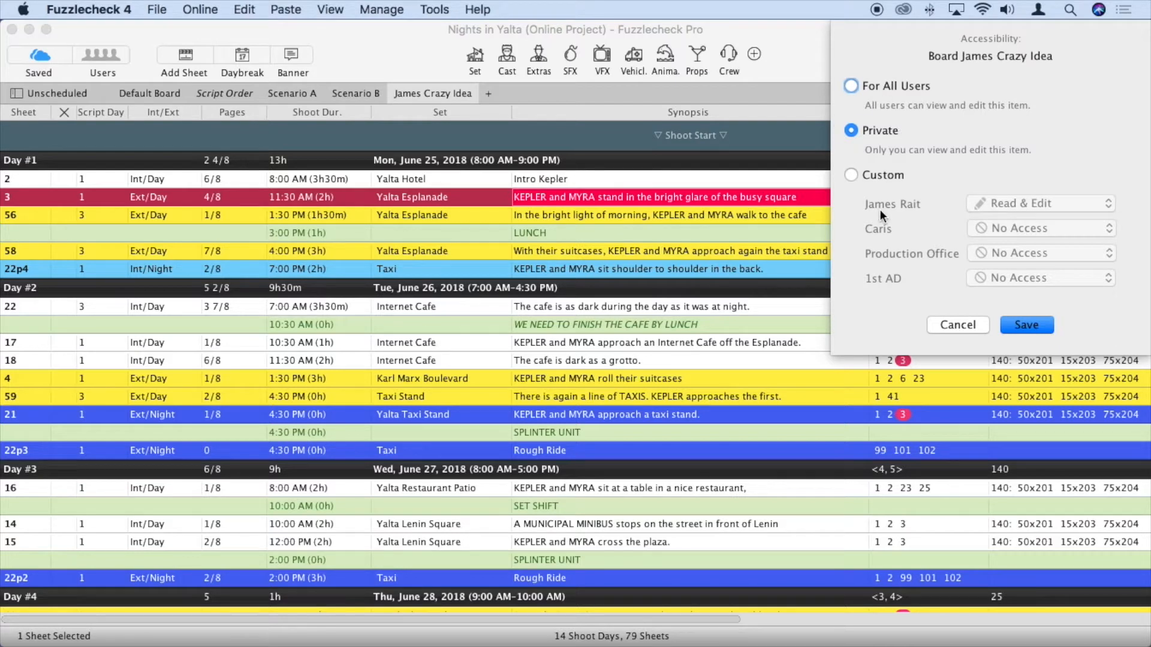
click(958, 324)
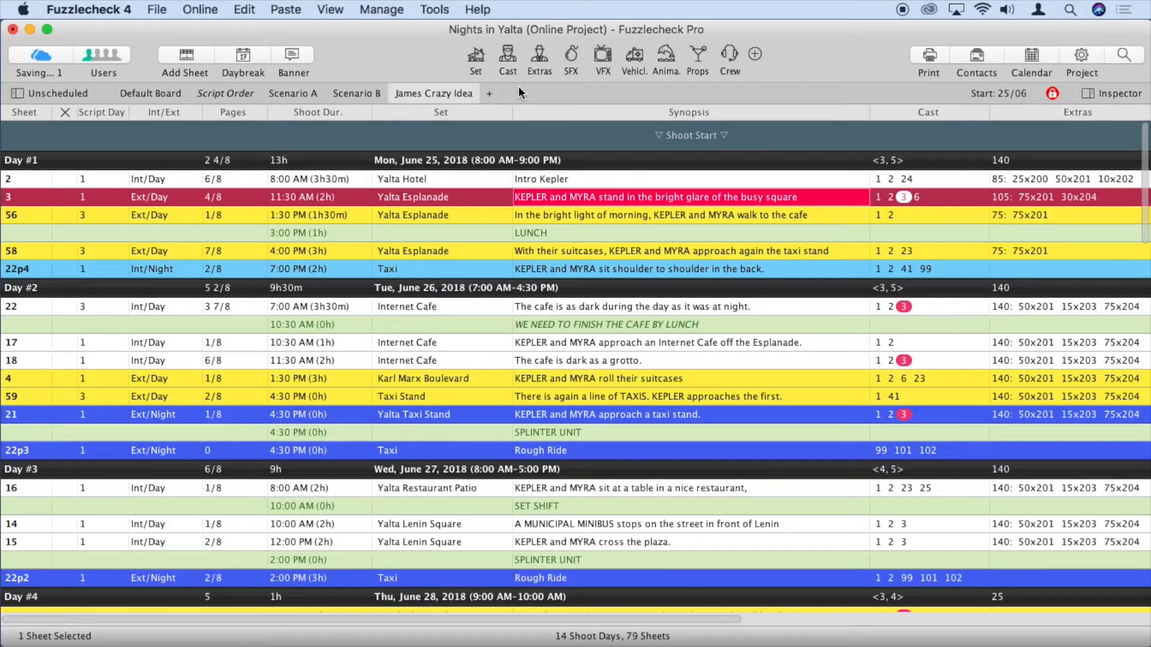
click(297, 94)
click(927, 58)
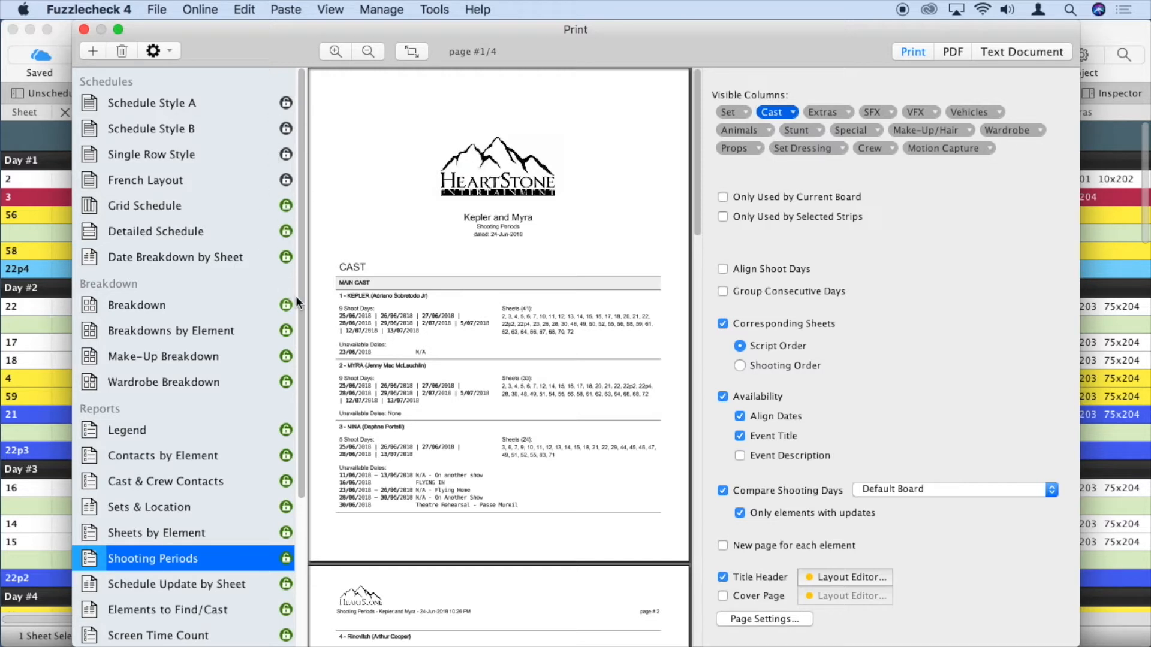
Browse the Print window's report list with the Shooting Periods report previewed
mouse_move(301, 306)
mouse_down()
mouse_move(290, 478)
mouse_move(306, 301)
mouse_up()
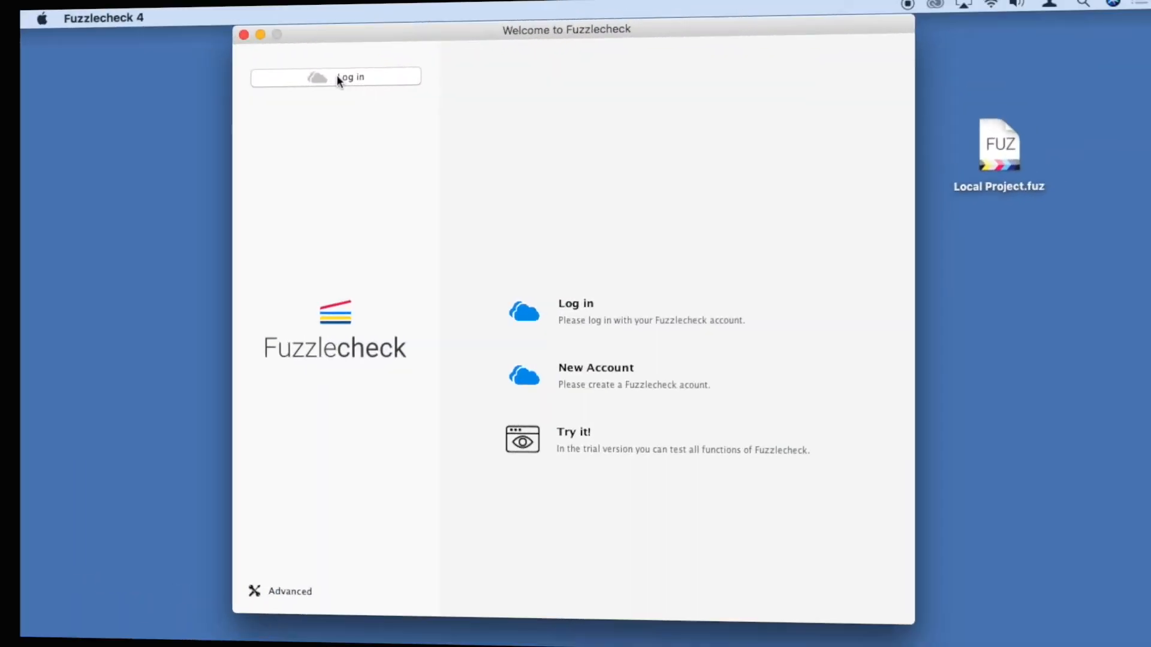
Log in from the Welcome window using the Production Office account's e-mail and password
click(333, 73)
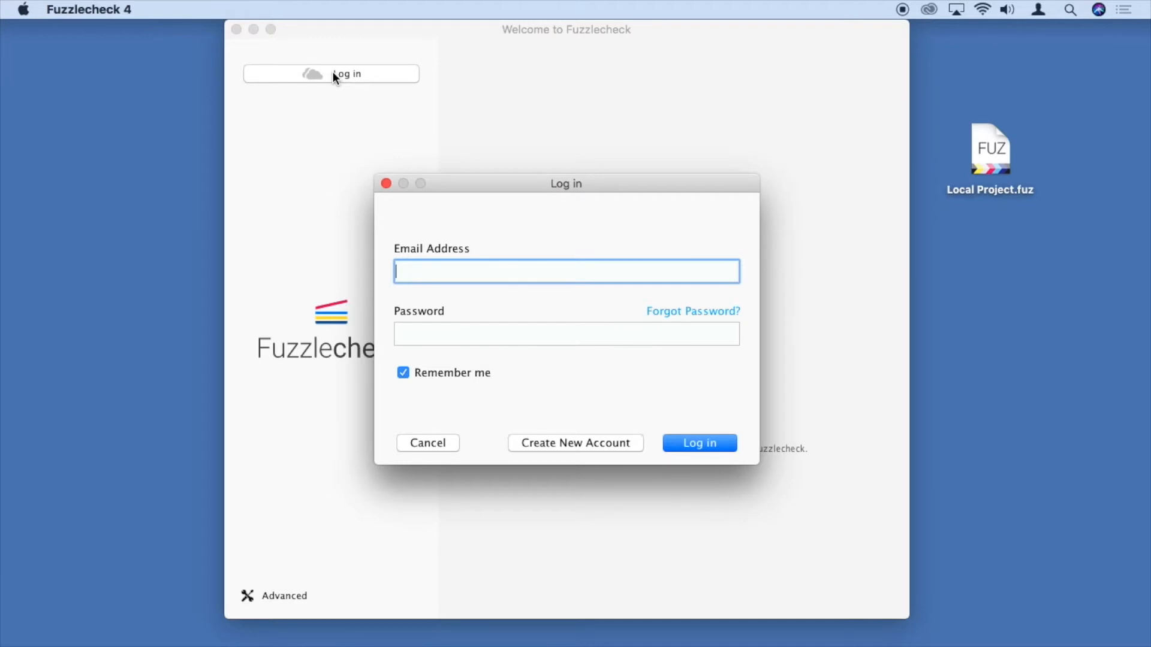
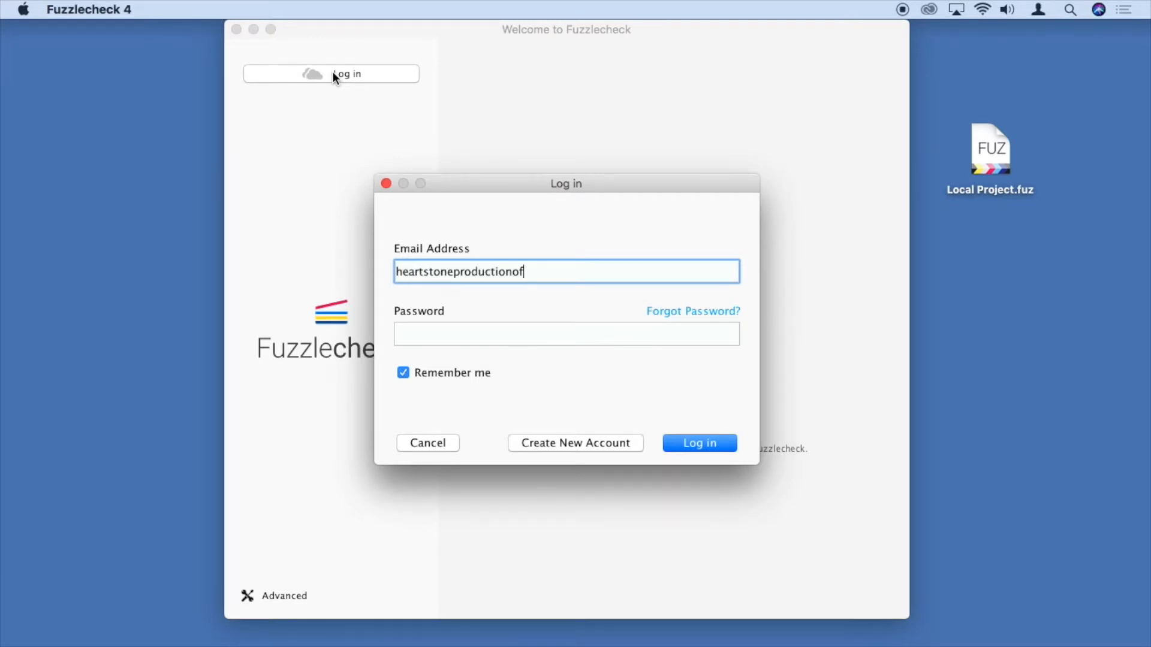
click(440, 331)
text(••••••••••)
click(700, 443)
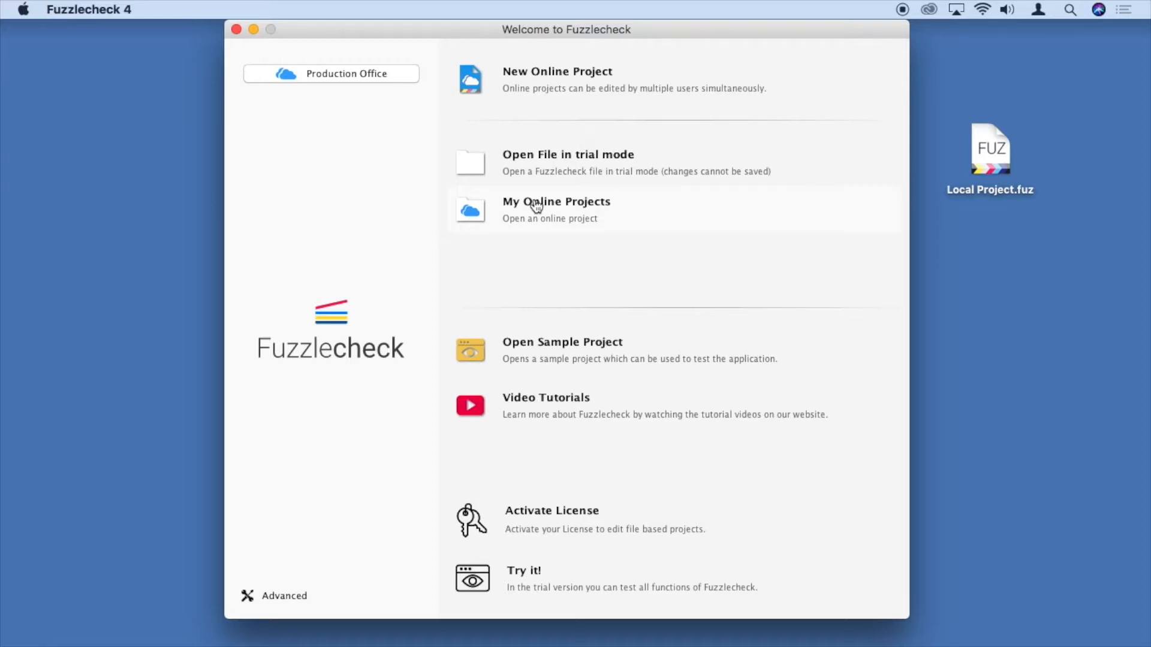
Open Kepler and Myra.fuz from My Online Projects
click(536, 205)
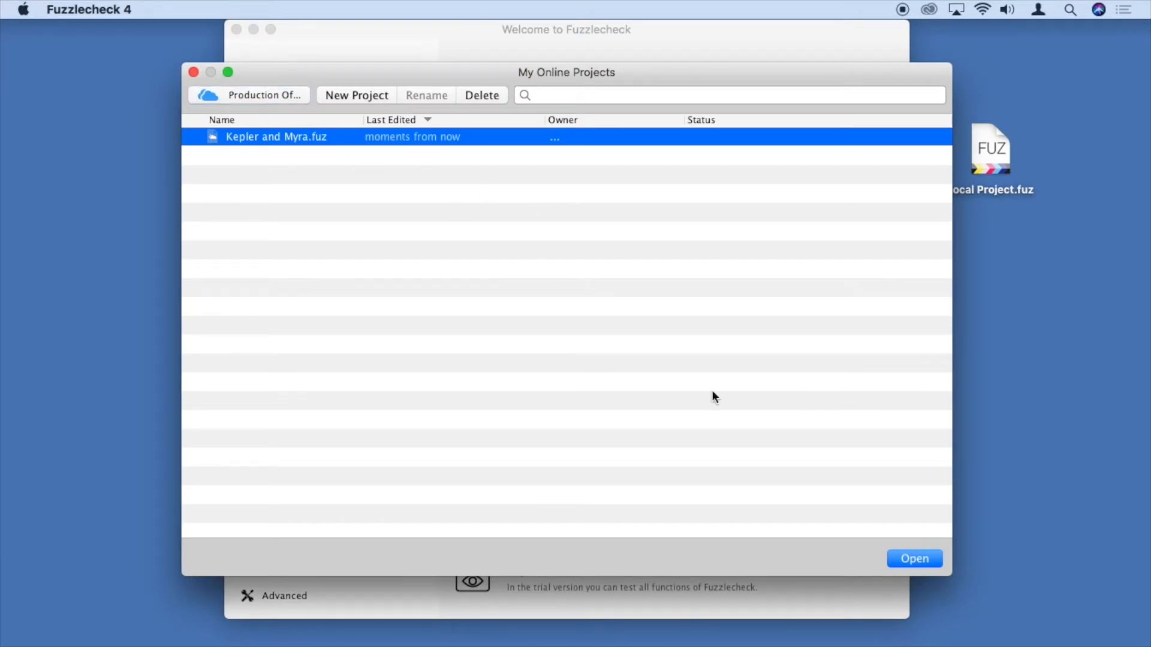
click(912, 558)
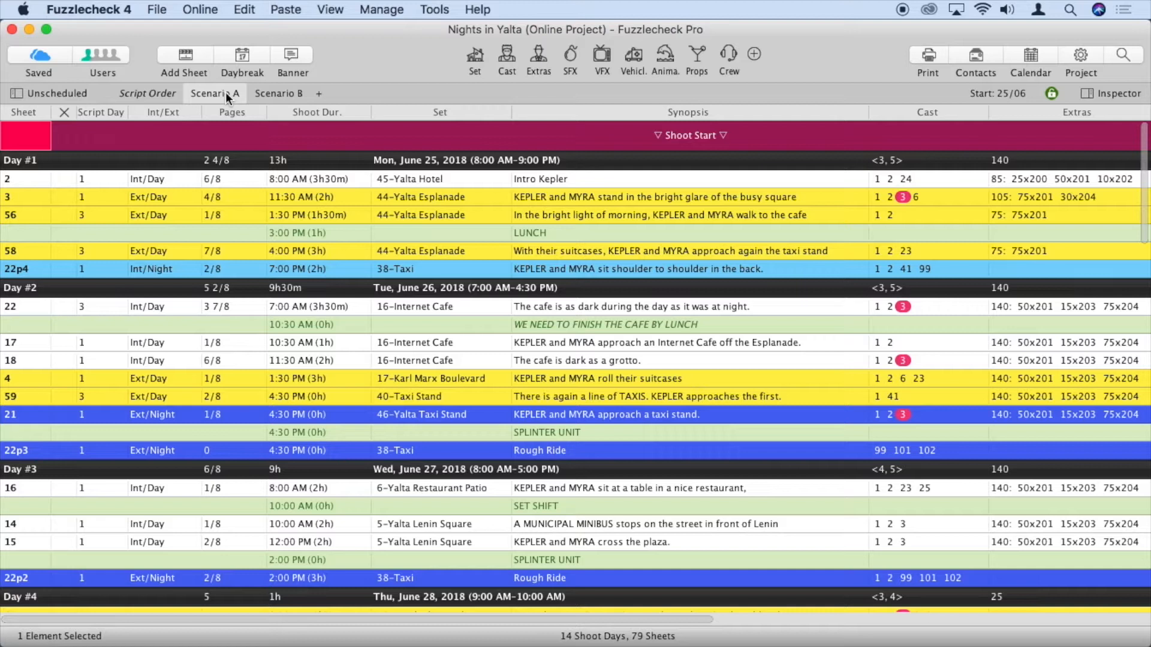
Try dragging strips on Scenario A and Scenario B, finding Scenario B write-protected
mouse_move(216, 211)
mouse_down()
mouse_move(233, 244)
mouse_move(235, 186)
mouse_move(234, 220)
mouse_up()
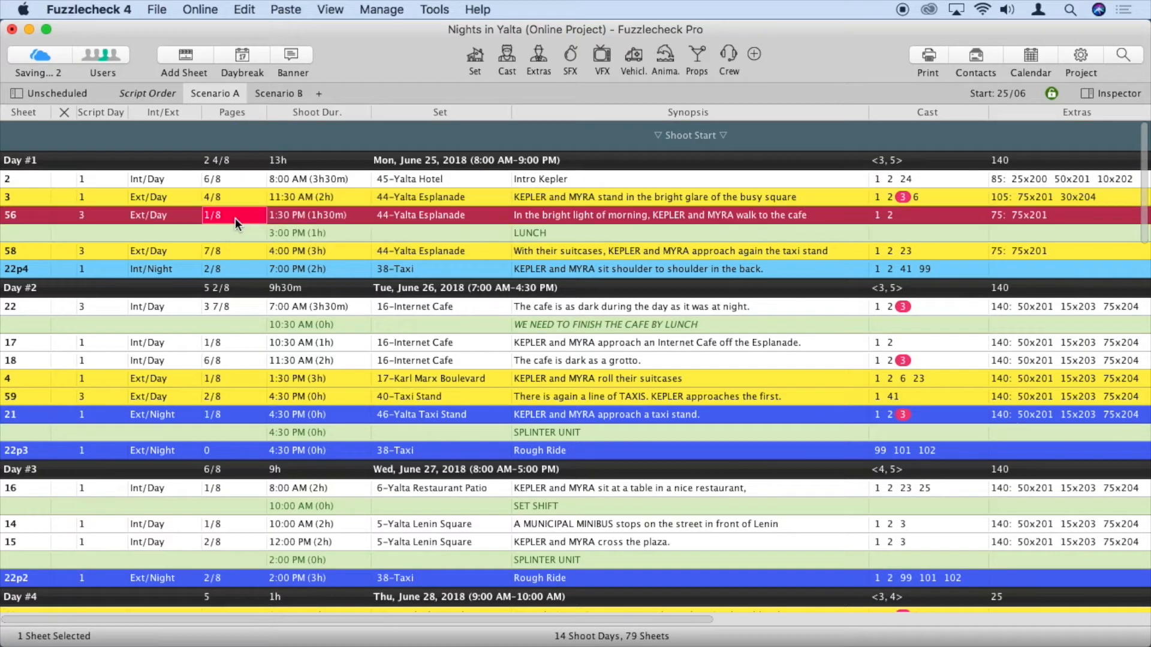
click(277, 95)
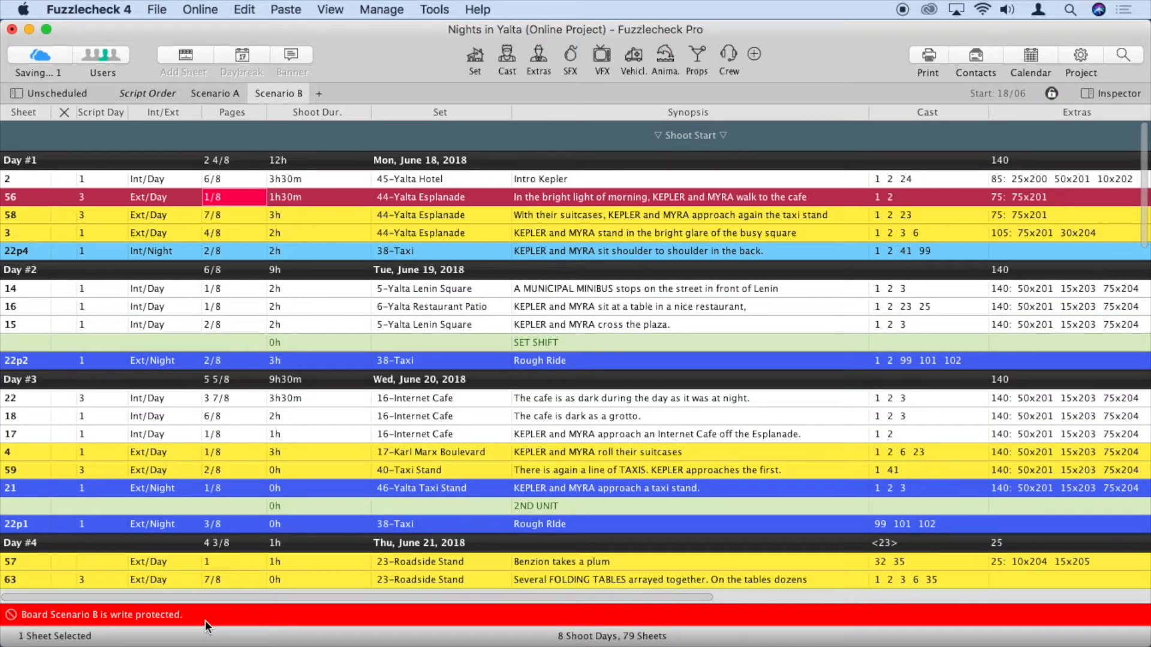
drag(234, 470, 296, 188)
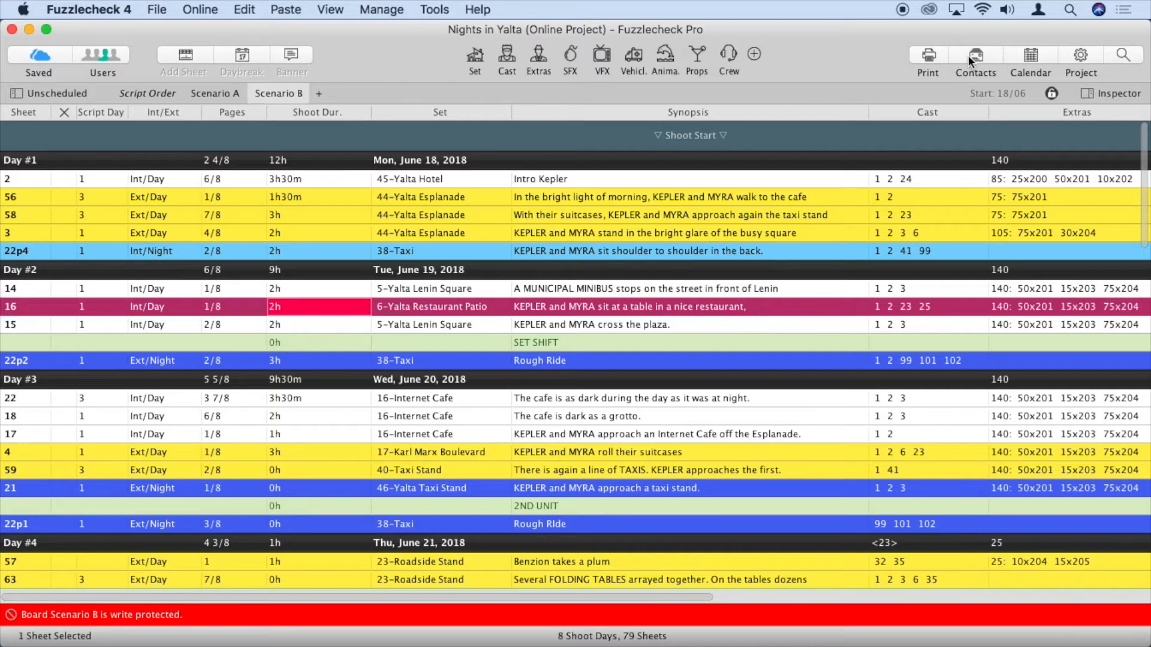
Try moving KEPLER below MYRA in the cast list, select sheet 56, and open Print
click(507, 57)
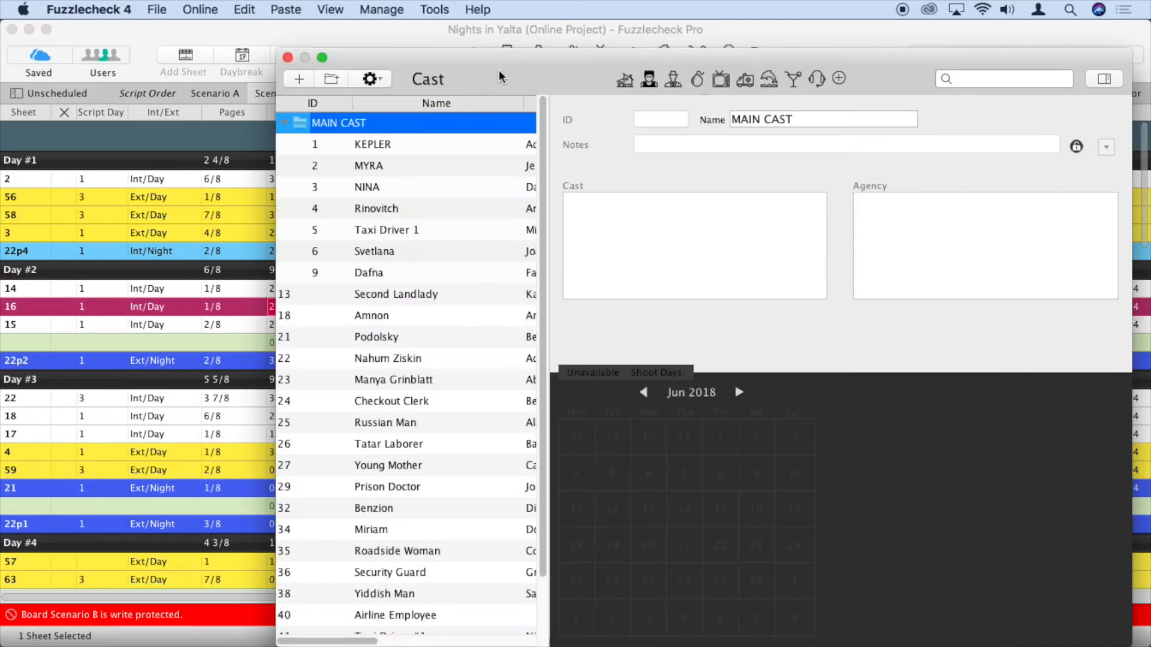
mouse_move(419, 144)
mouse_down()
mouse_move(421, 169)
mouse_move(423, 141)
mouse_up()
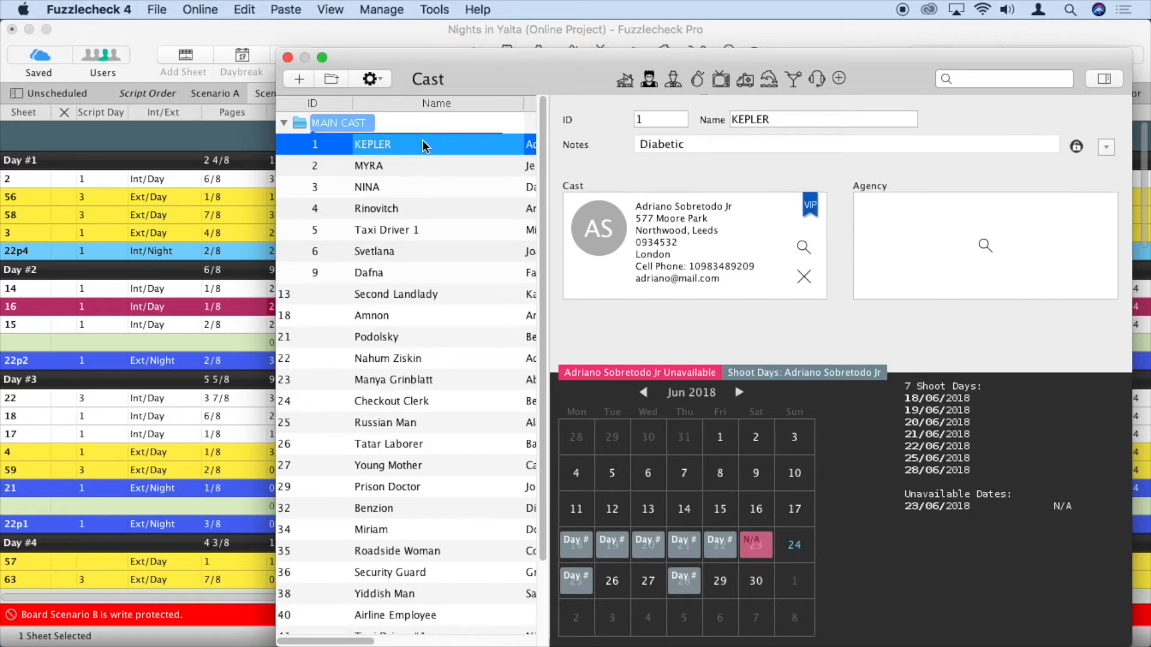
click(287, 57)
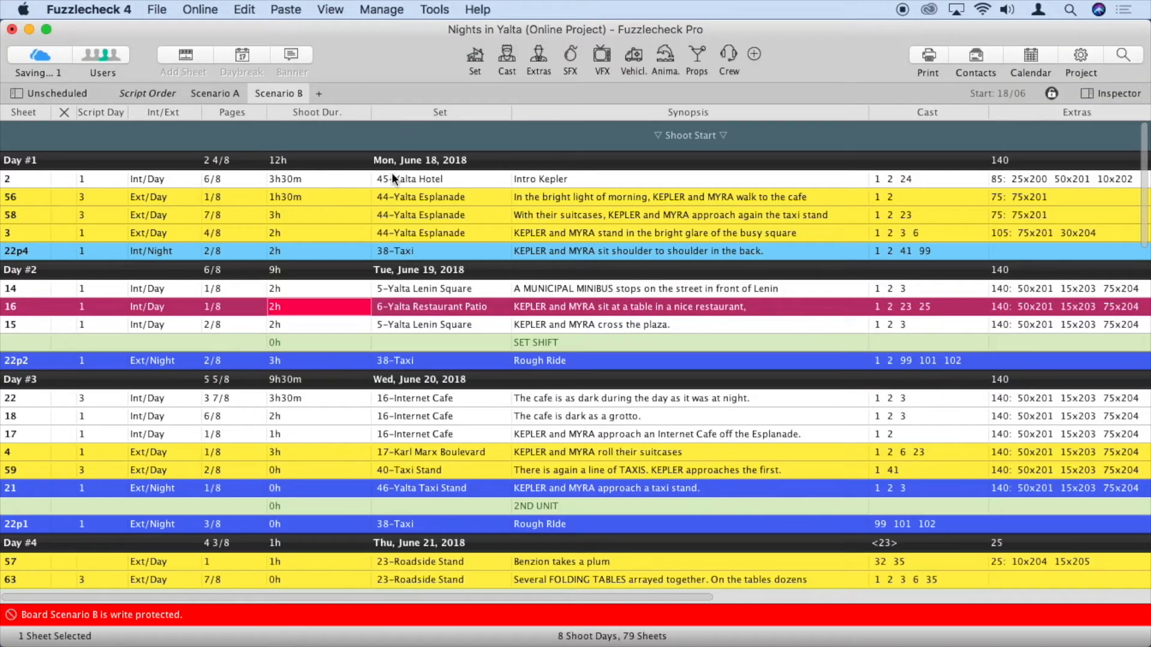
click(639, 198)
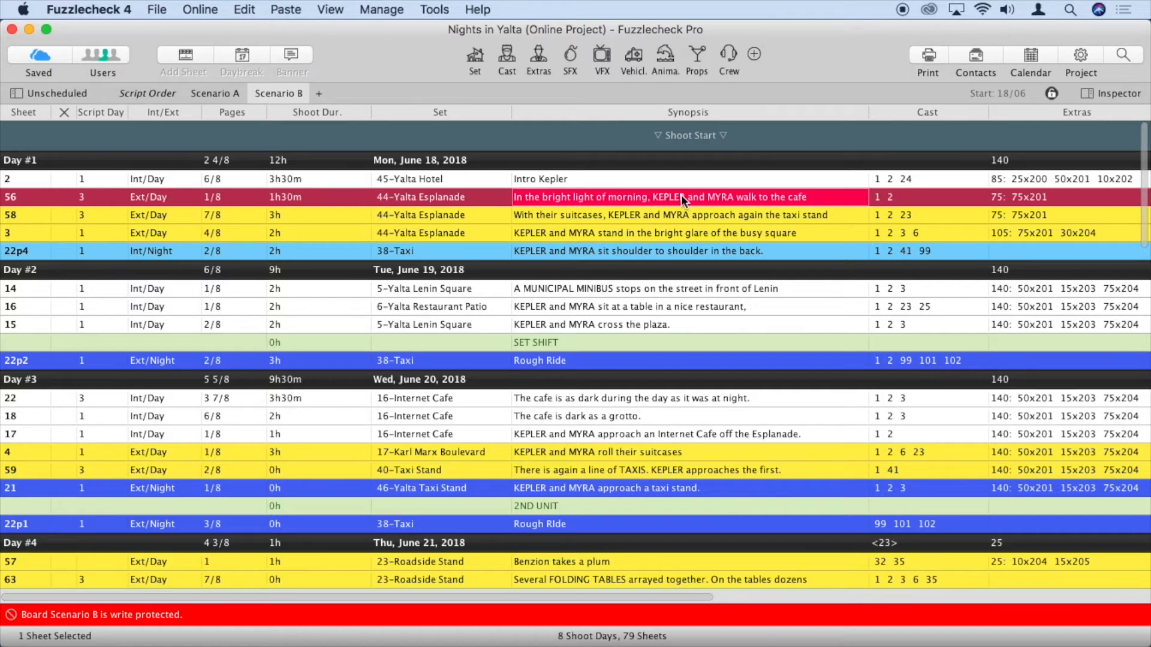
click(926, 55)
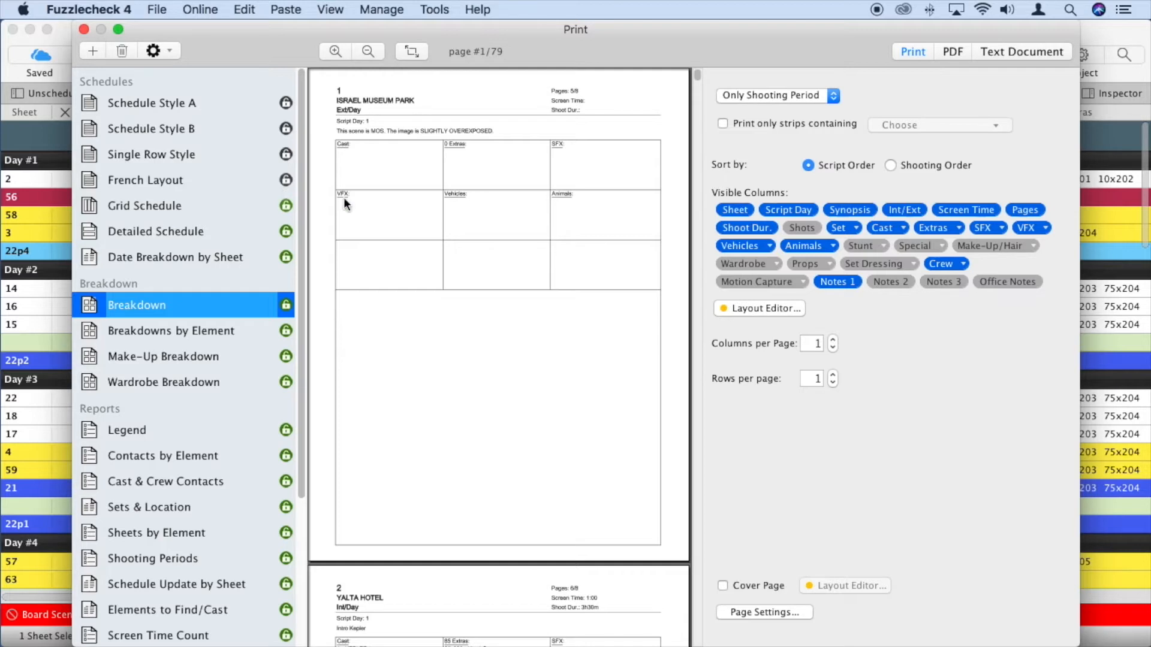
Preview Schedule Style A, review its Accessibility settings, and bring up its printout actions
click(289, 108)
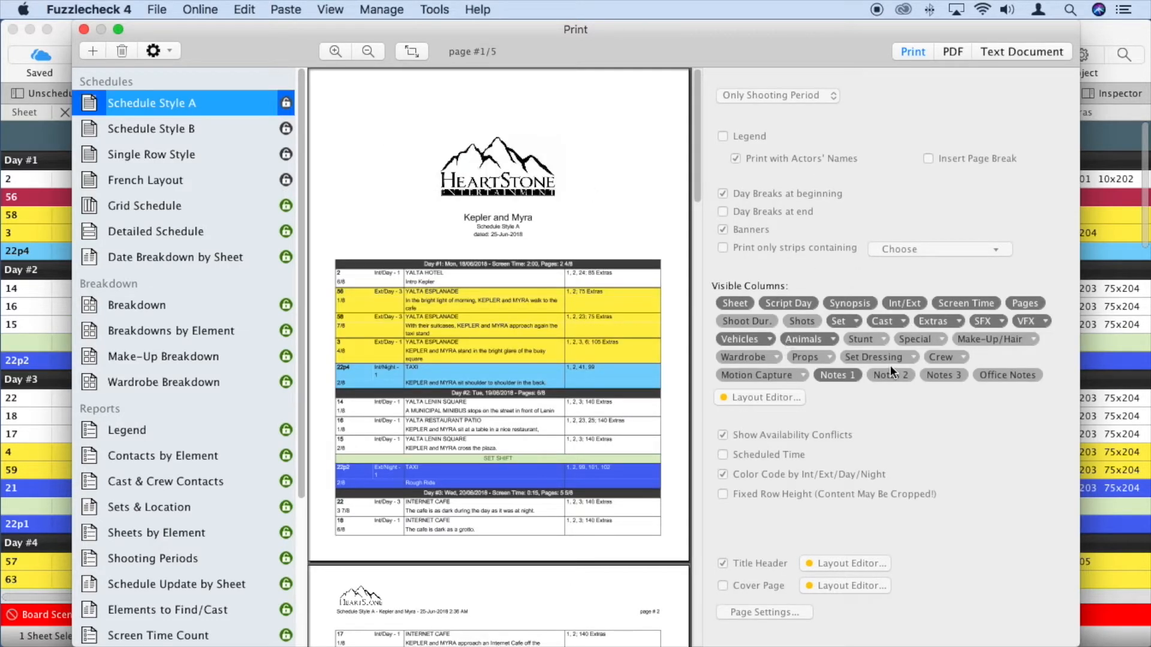
click(286, 108)
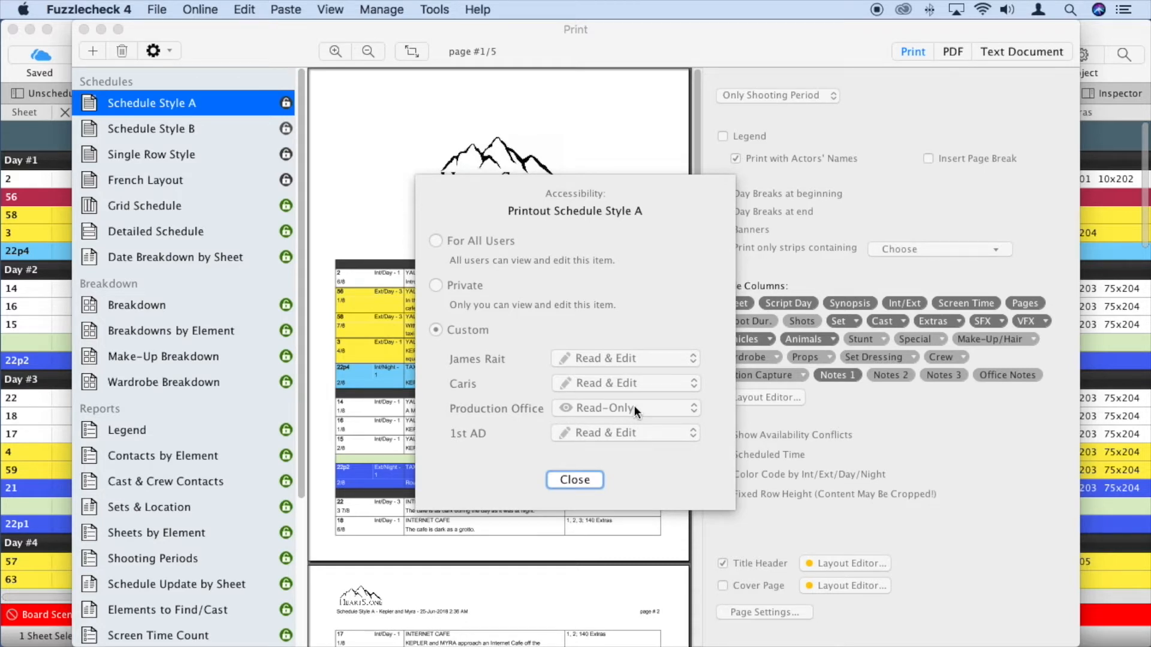
click(575, 479)
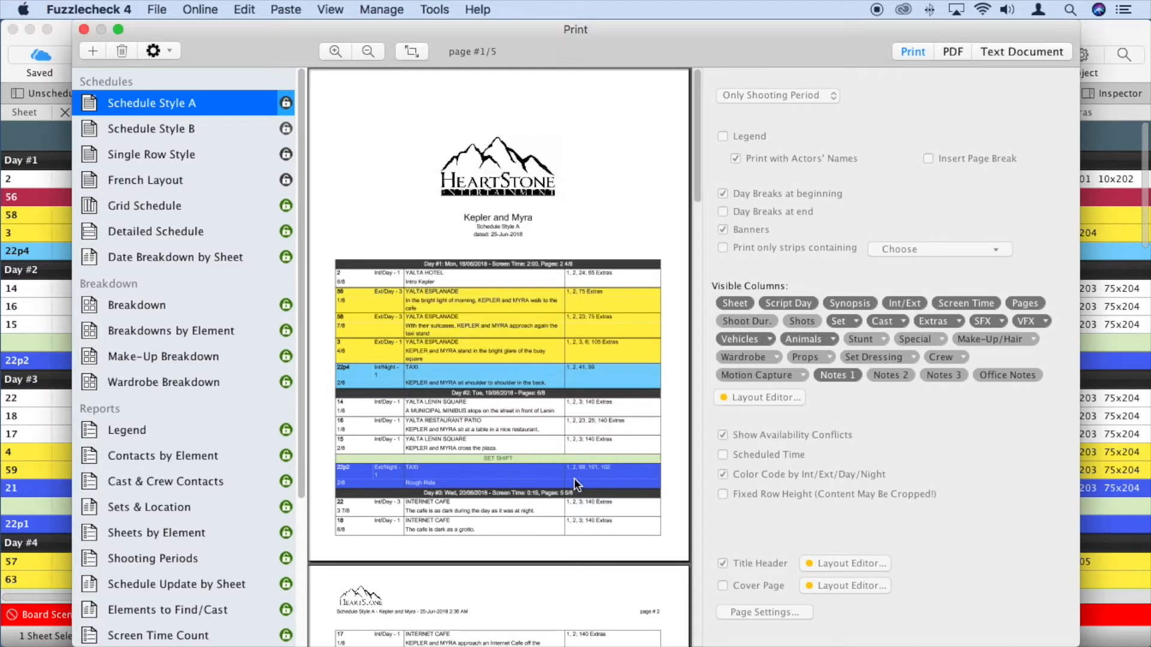
right_click(204, 102)
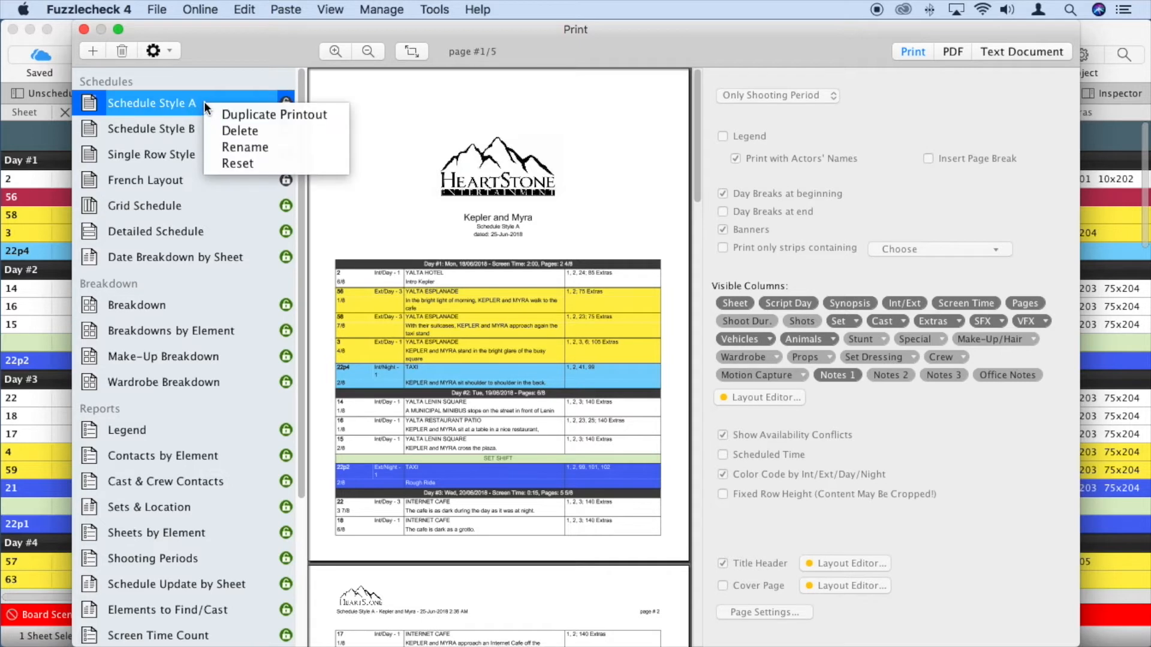
Duplicate Schedule Style A as a private printout named 'Office Print'
click(221, 111)
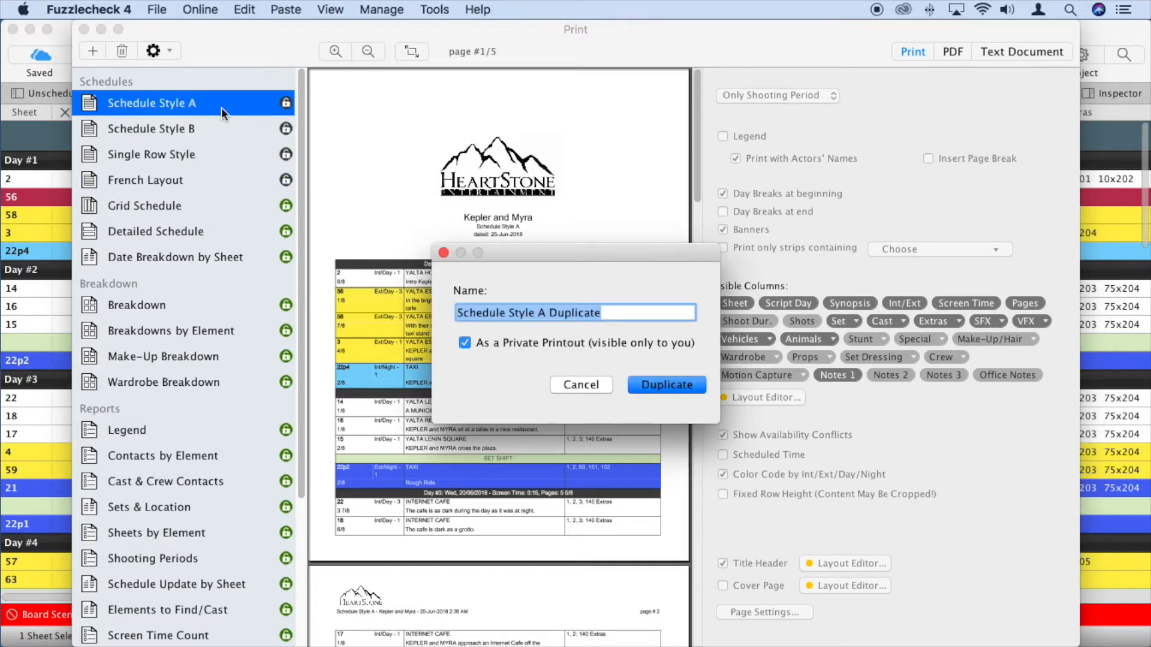
text(Office )
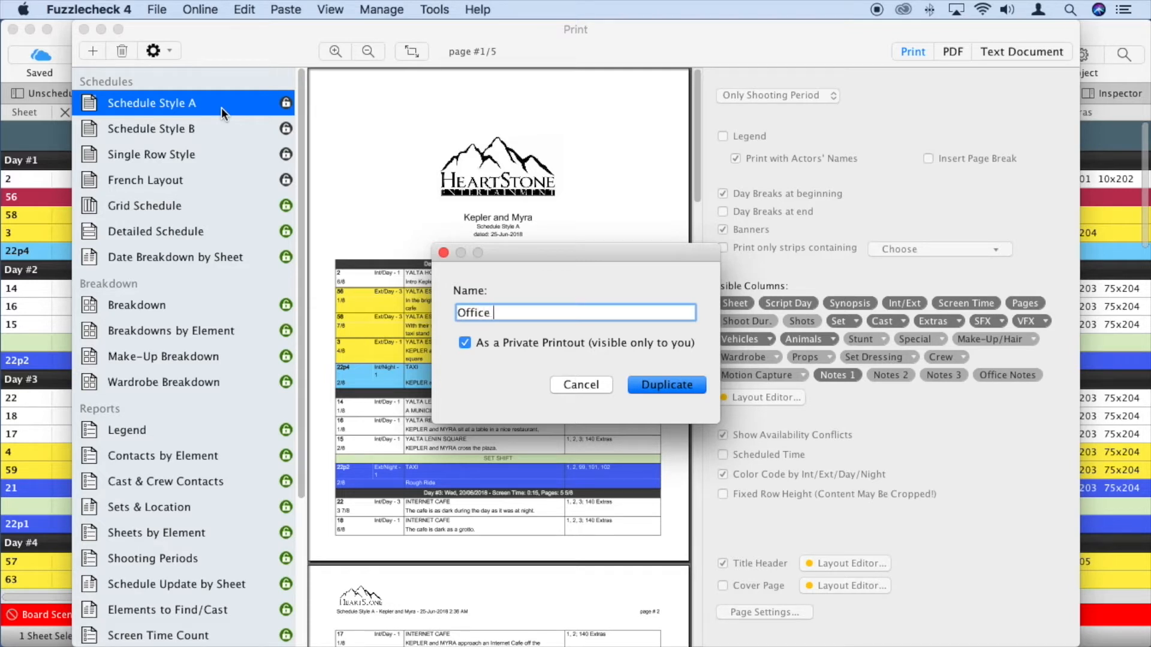
text(Print)
click(668, 385)
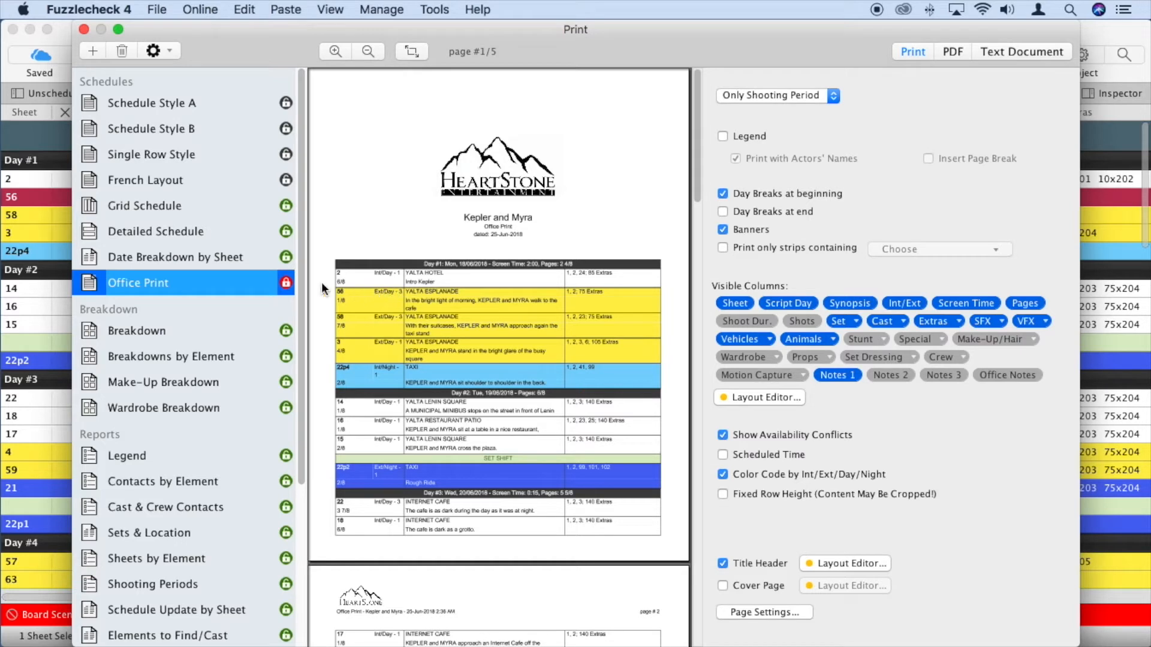
Check Office Print's access settings without changes and close the Print window
click(286, 282)
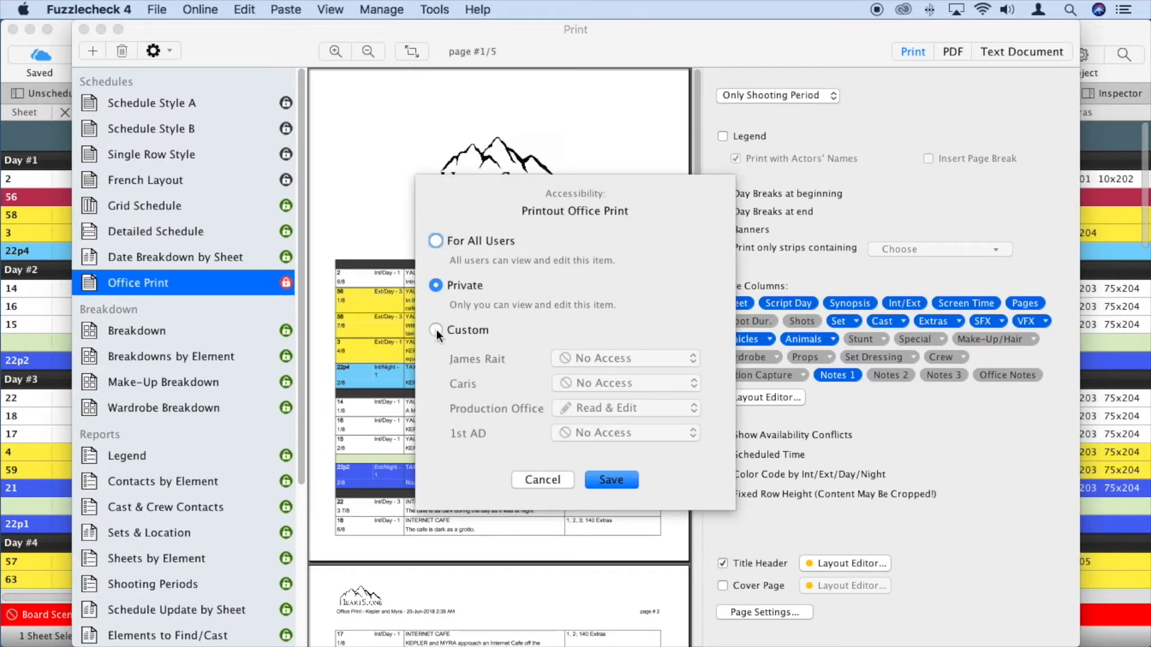
click(539, 479)
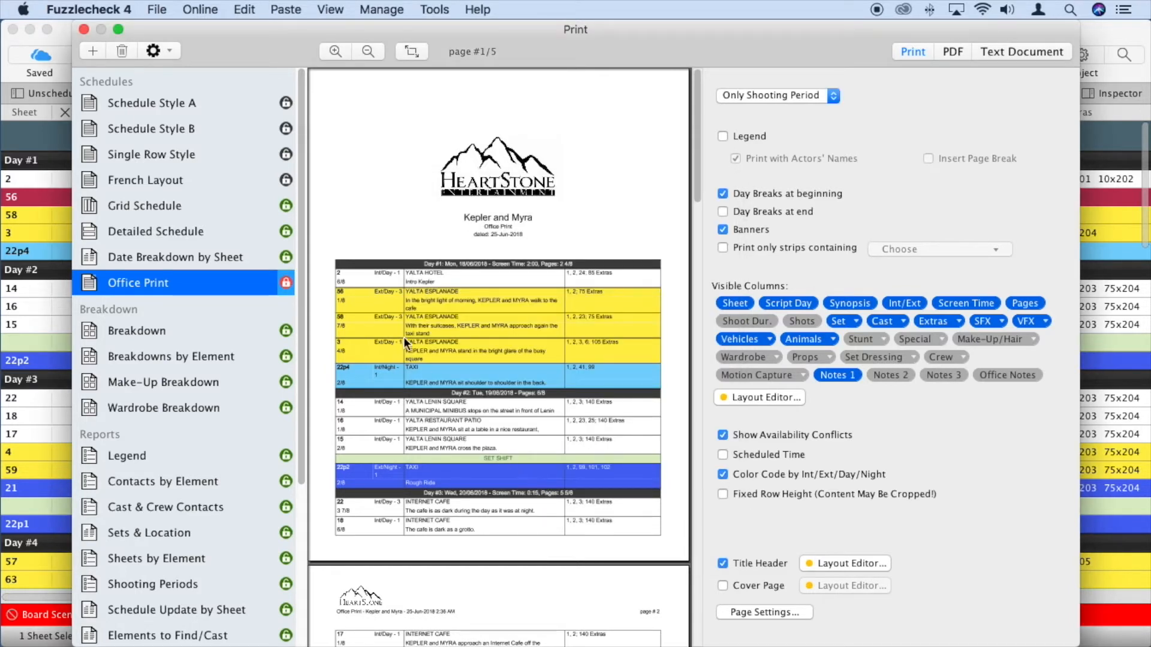
click(84, 29)
Add a private note column named 'Office Notes' in Column Preferences and bring up its access settings
click(754, 53)
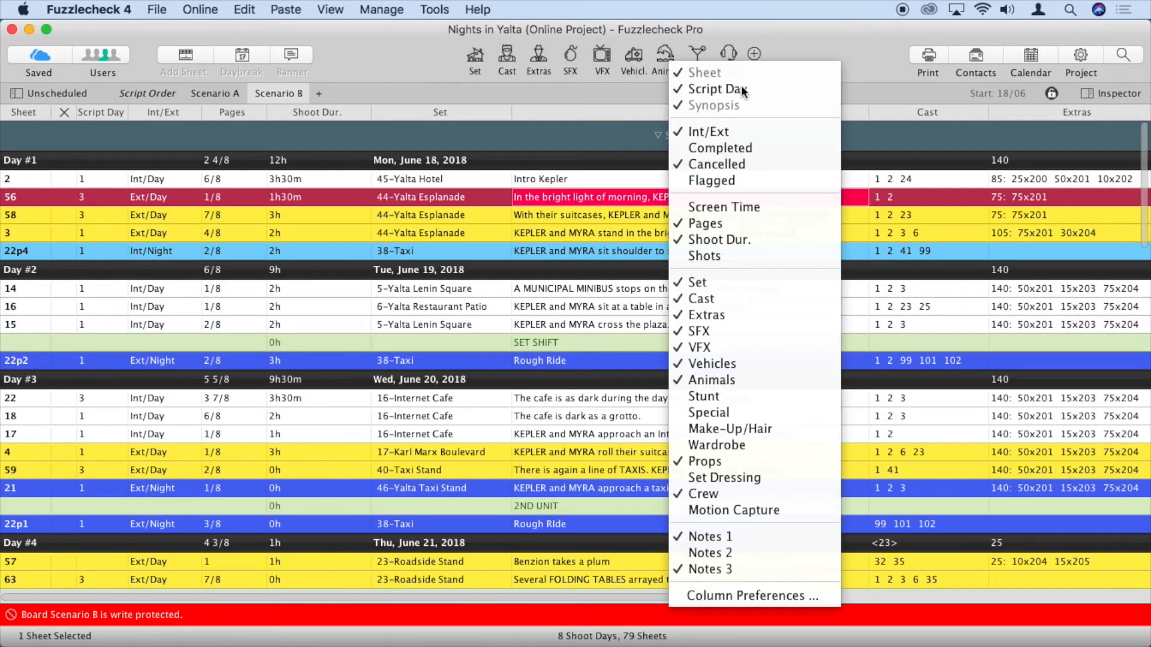
click(767, 596)
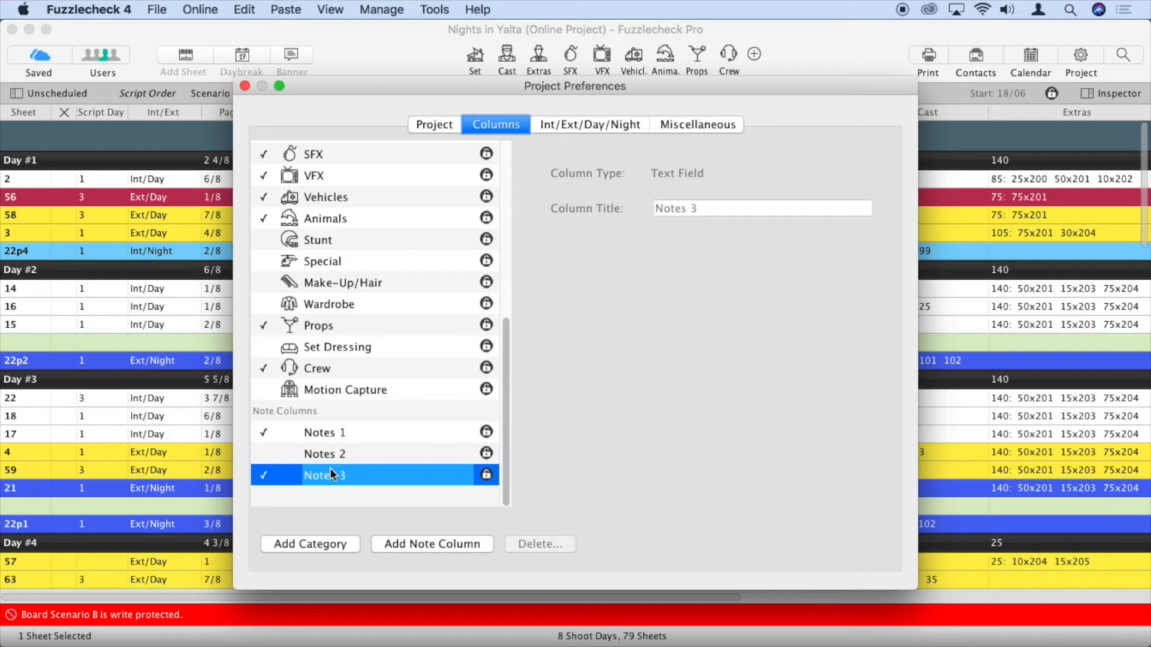
click(423, 543)
text(Office Notes)
click(459, 343)
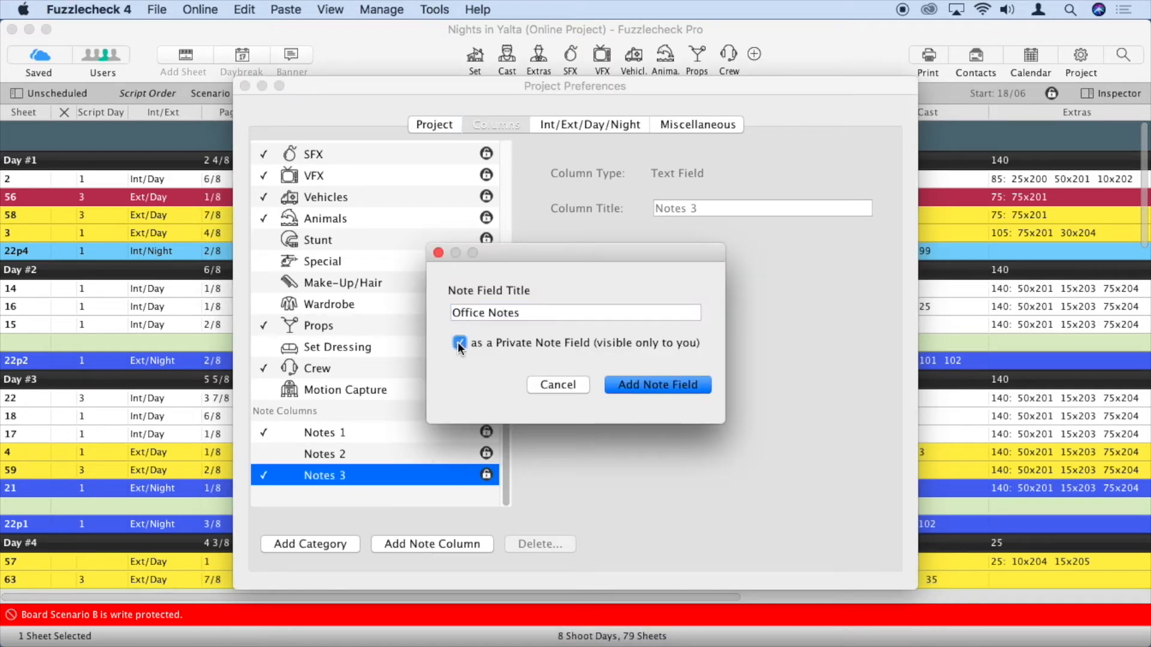
click(650, 384)
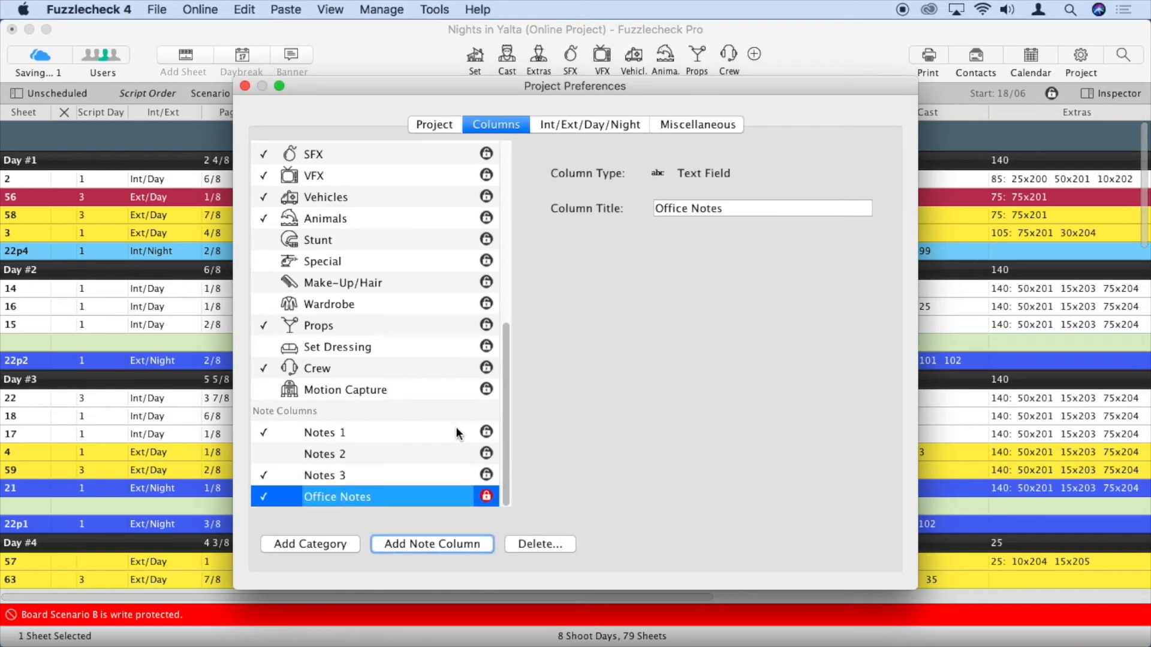
click(486, 496)
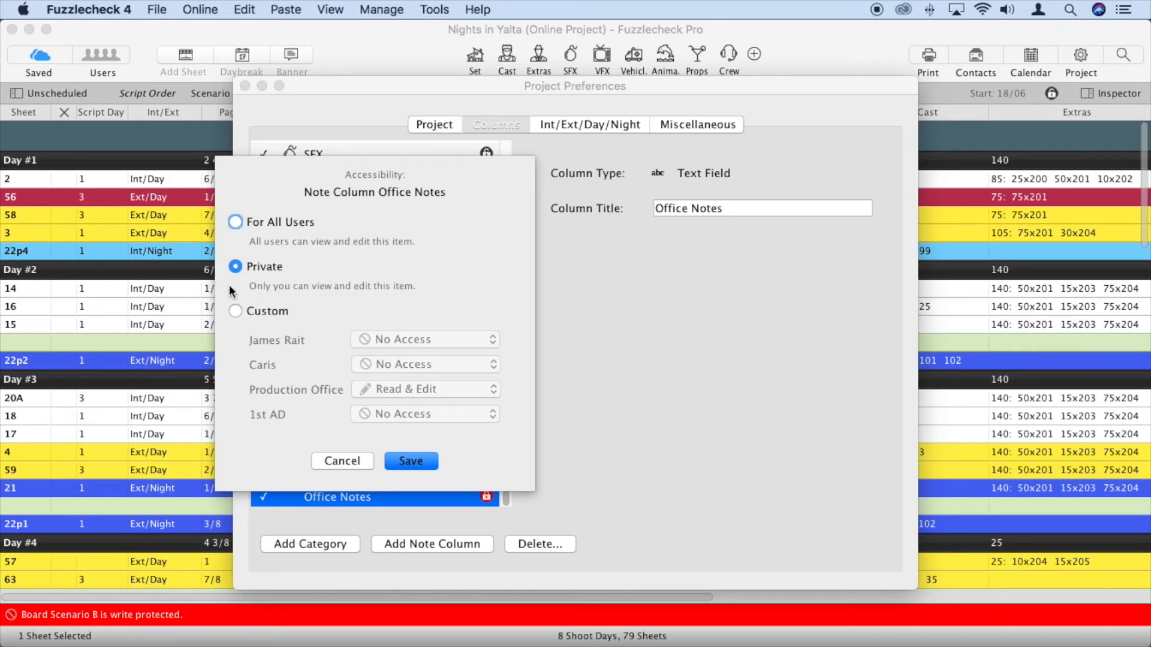
Switch Office Notes to Custom access and give the second user Read & Edit rights
click(235, 311)
click(494, 364)
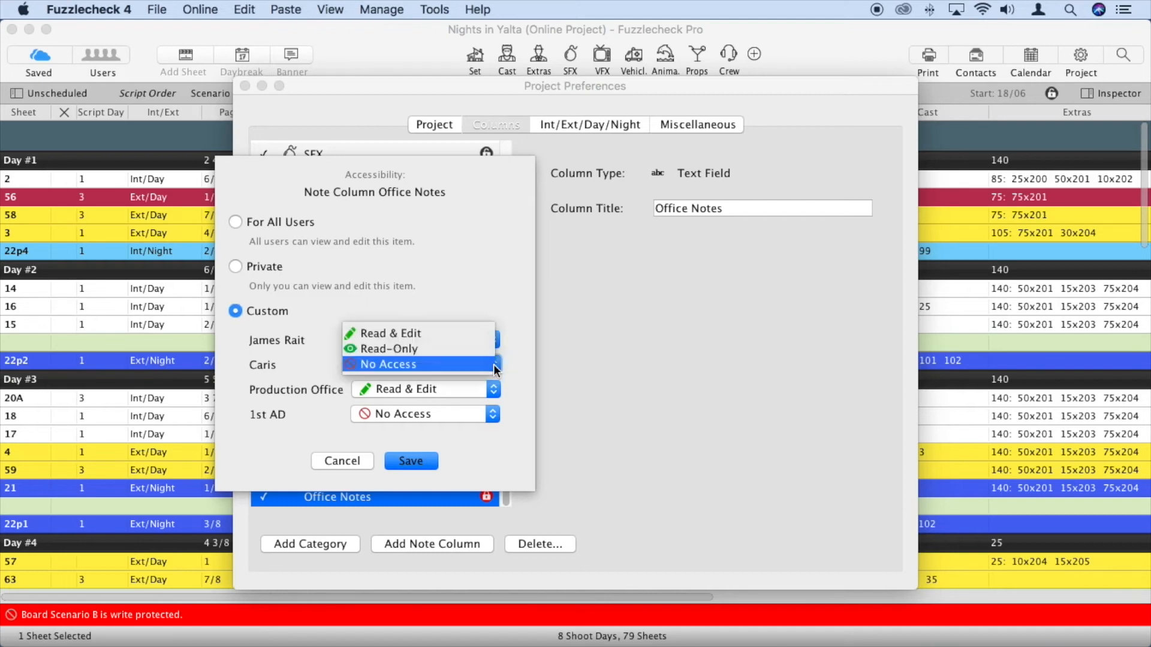
click(479, 333)
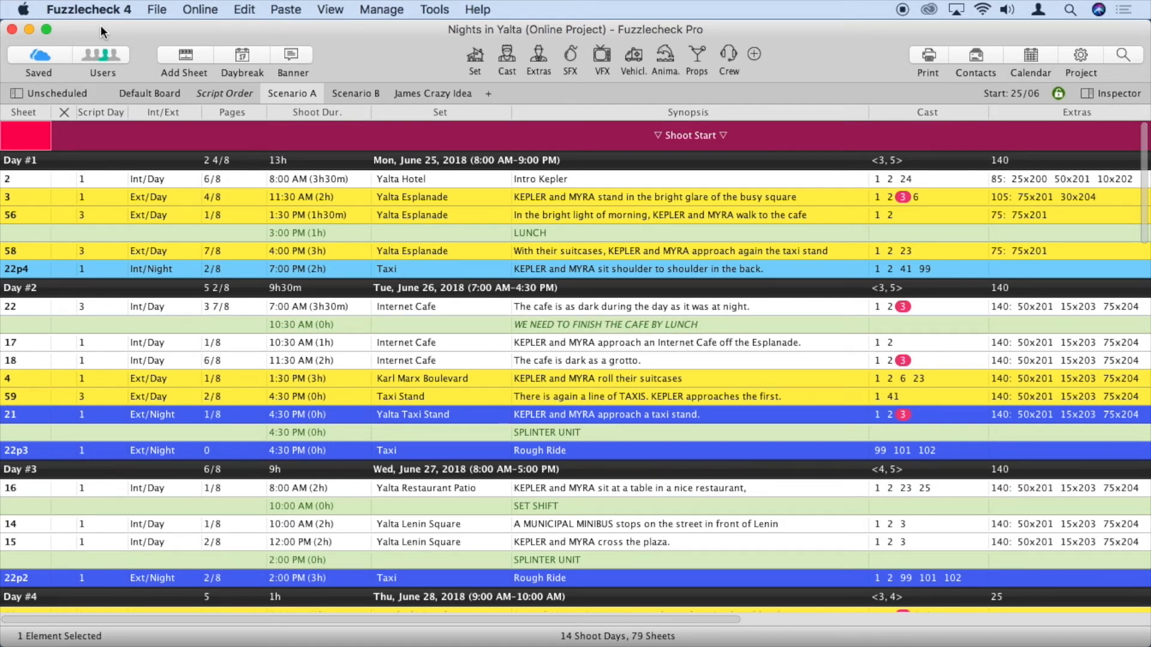
Inspect the second user's rights in Users, cancel Copy User Rights, and show the Accessibility Overview
click(100, 54)
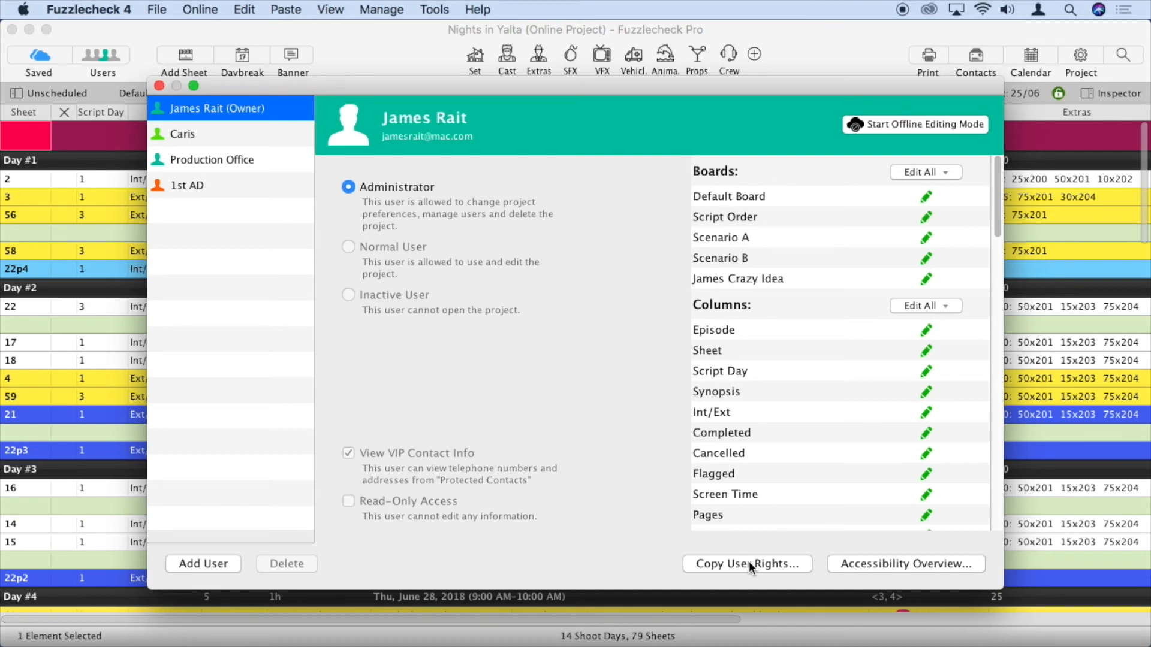
click(218, 132)
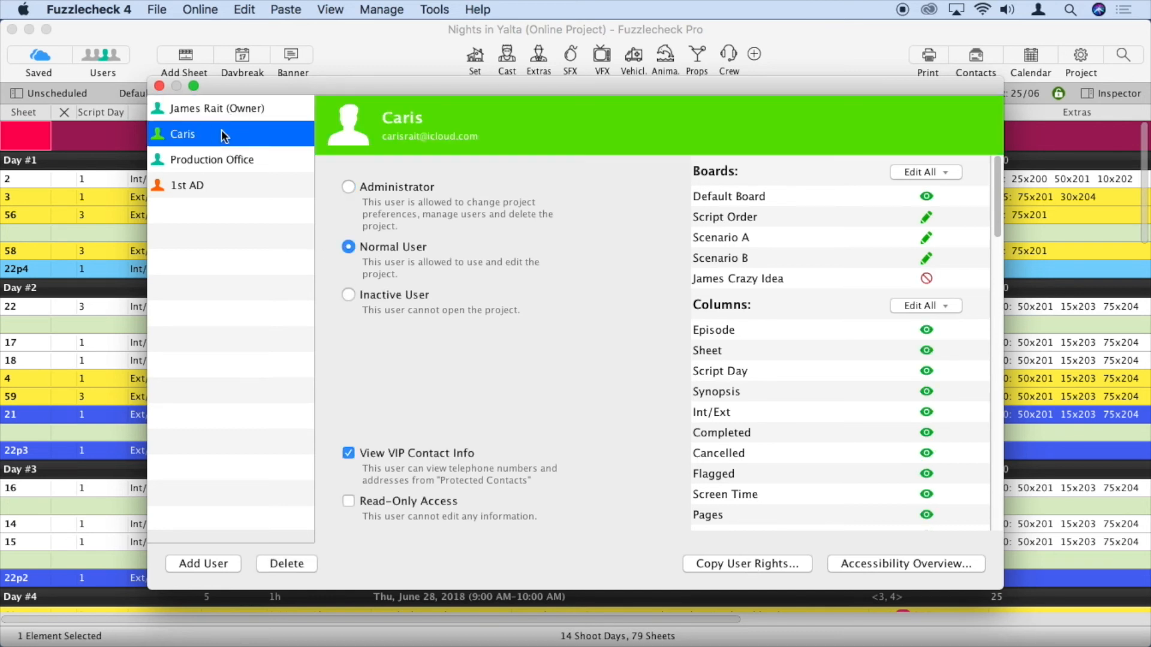
click(750, 566)
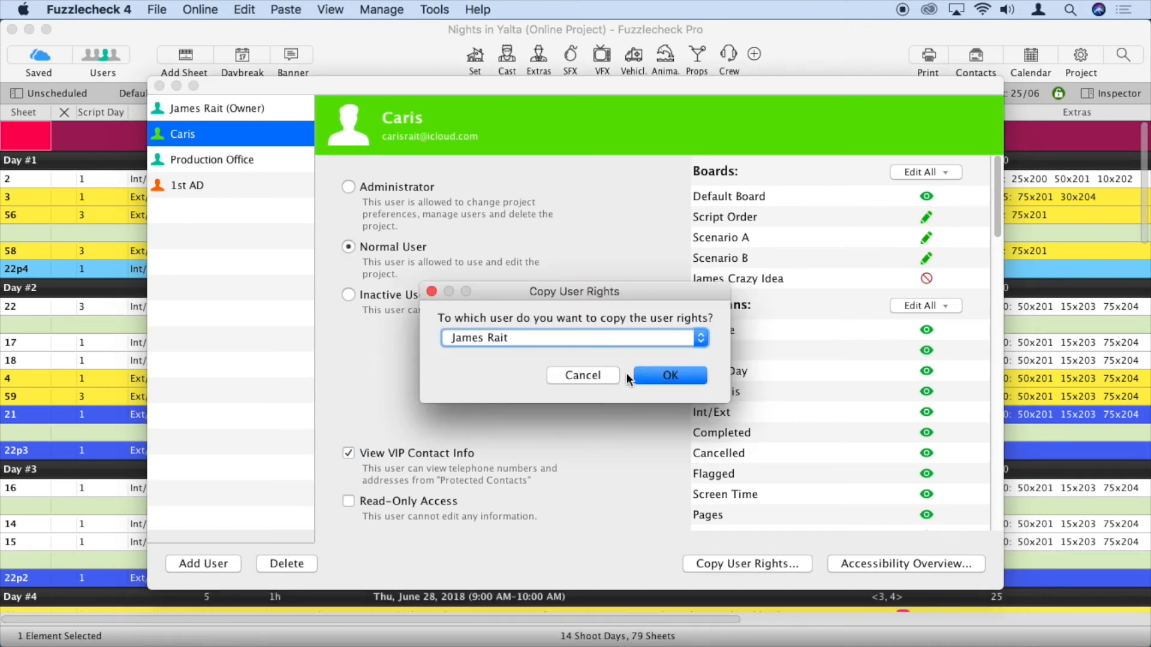
click(583, 375)
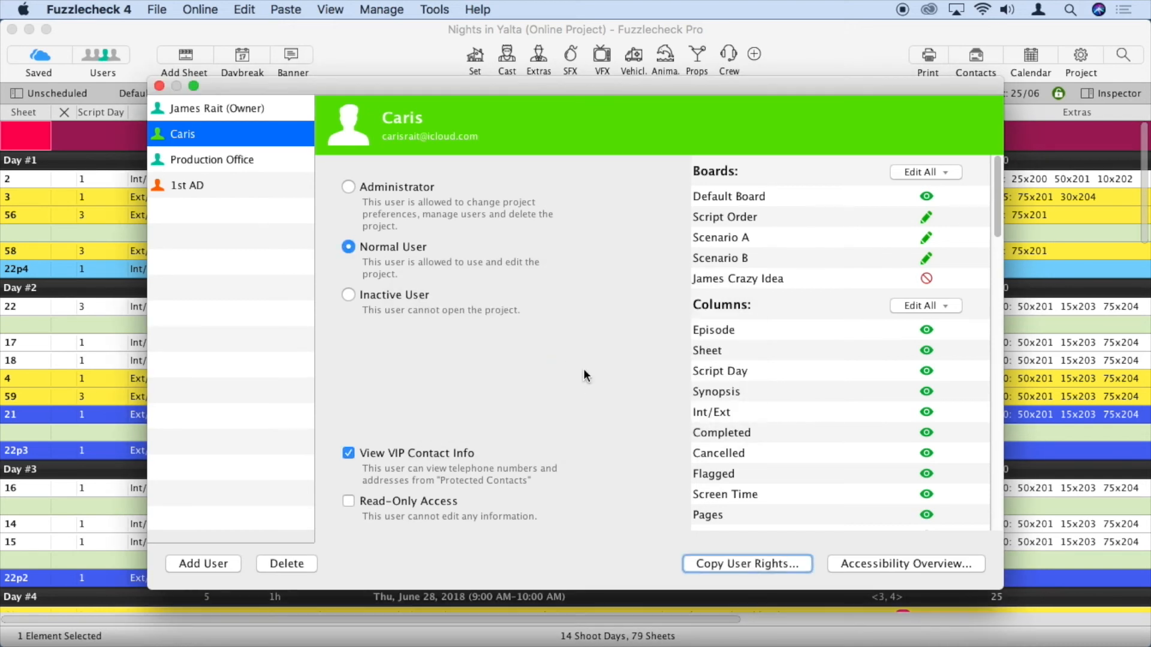
click(911, 563)
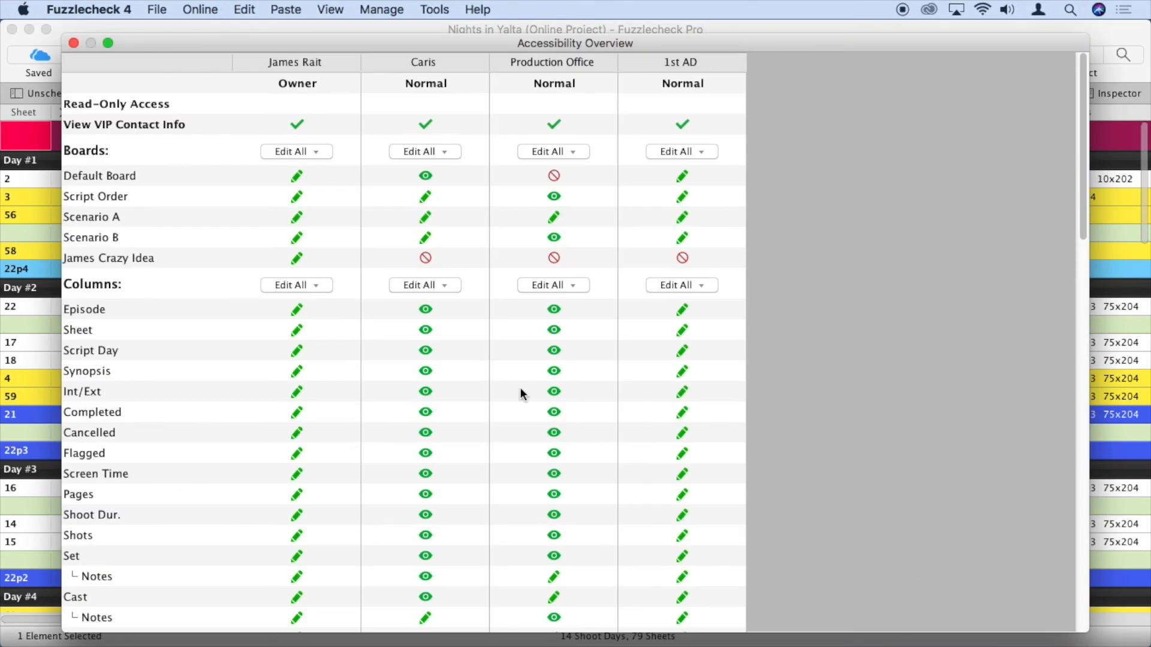
Give the second user Read & Edit access to Default Board, then close the overview and Users windows
mouse_move(1083, 136)
mouse_down()
mouse_move(1081, 239)
mouse_move(1083, 120)
mouse_up()
click(426, 176)
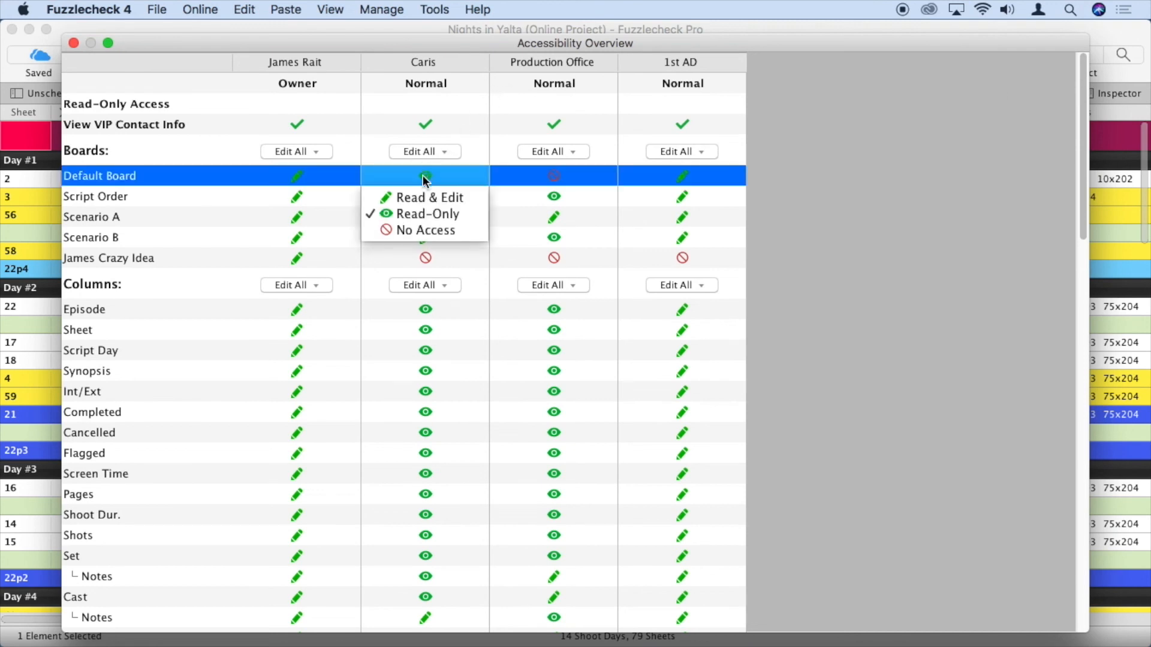
click(422, 196)
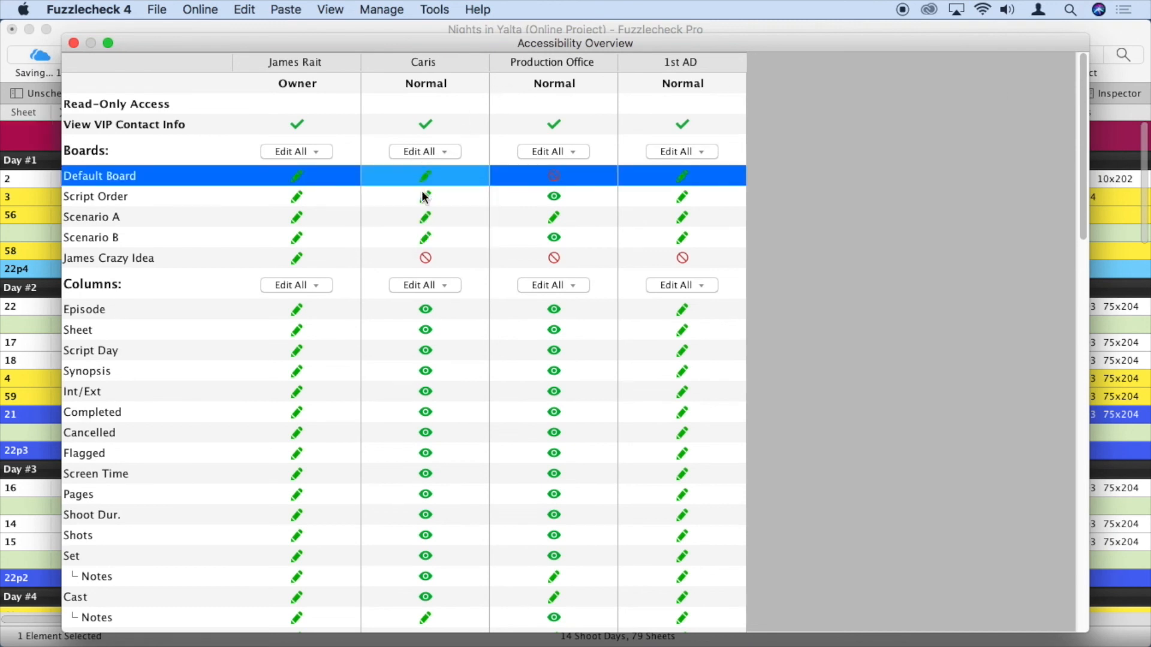
click(74, 42)
click(159, 86)
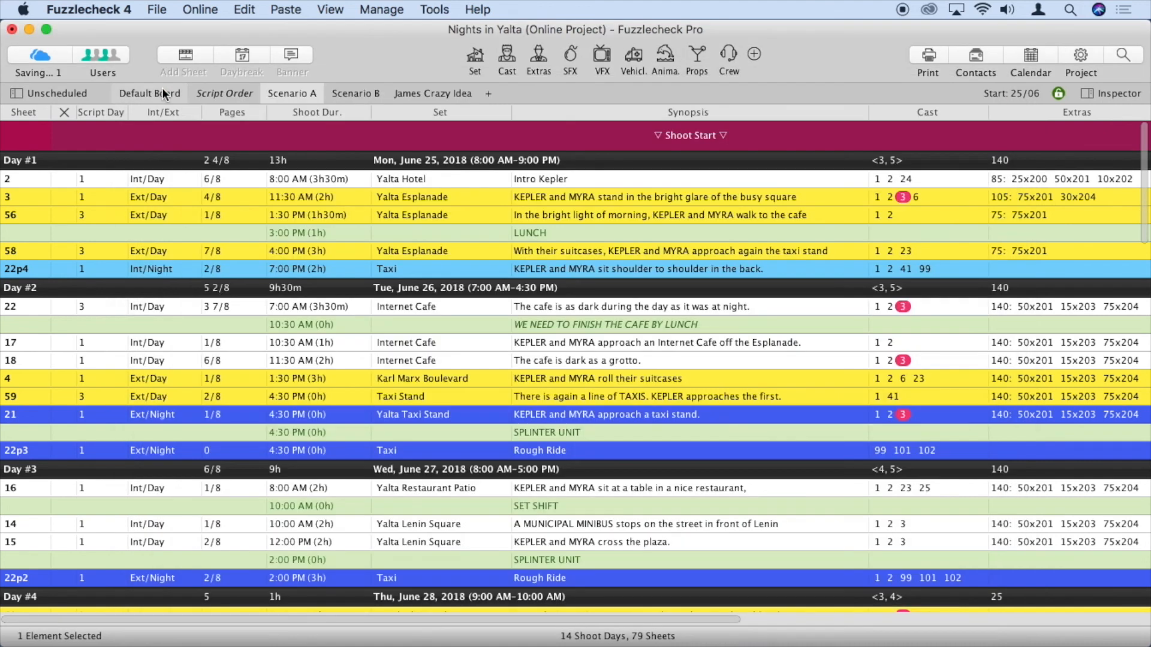